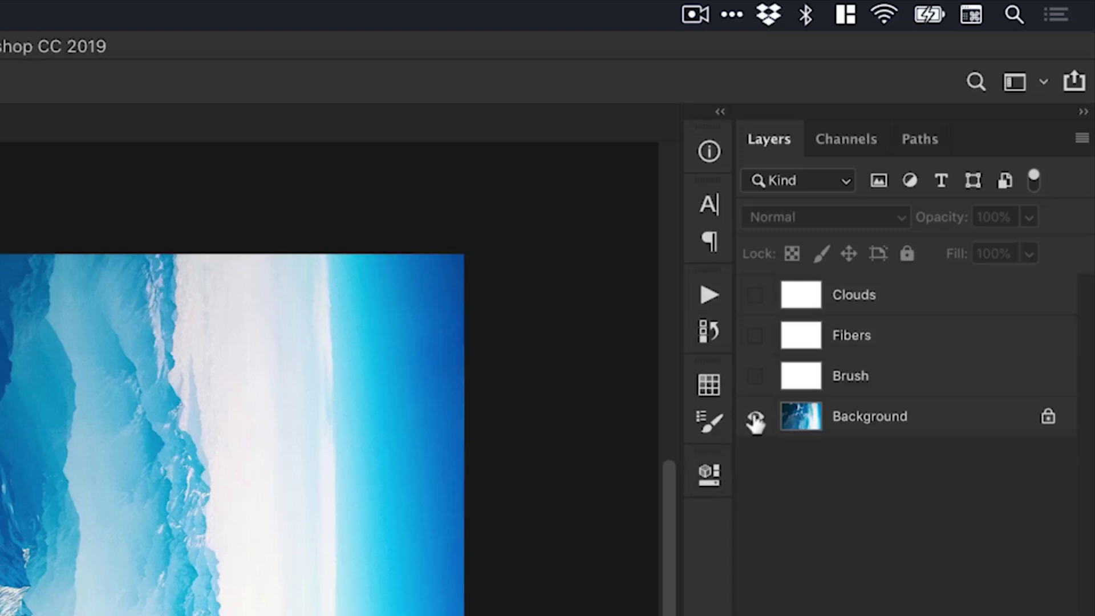
# - Hide the Background layer, then show and select the Brush layer
pyautogui.click(755, 421)
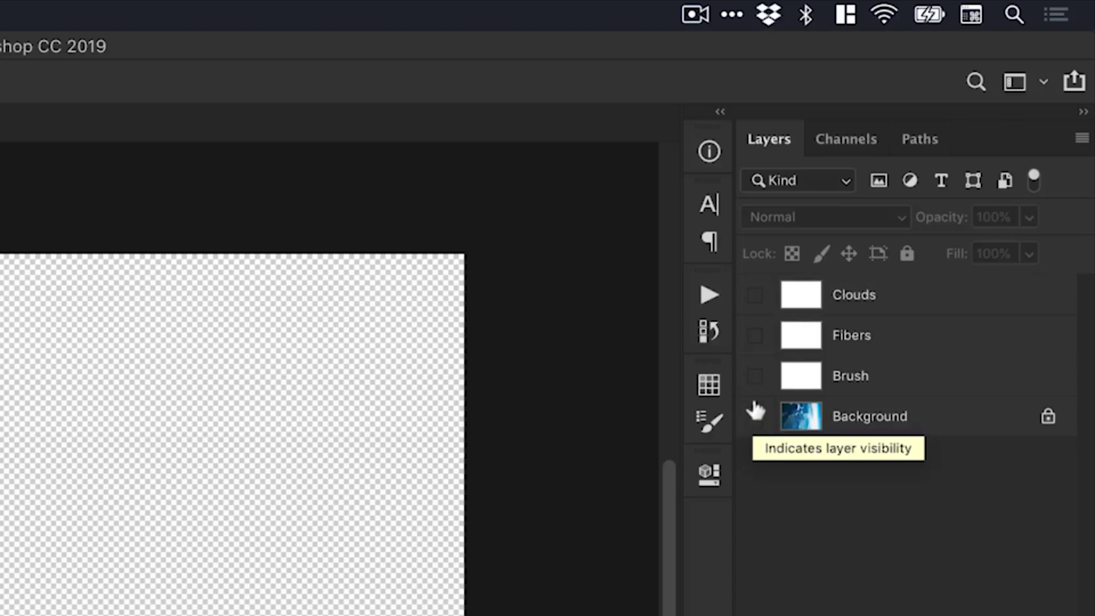
pyautogui.click(755, 376)
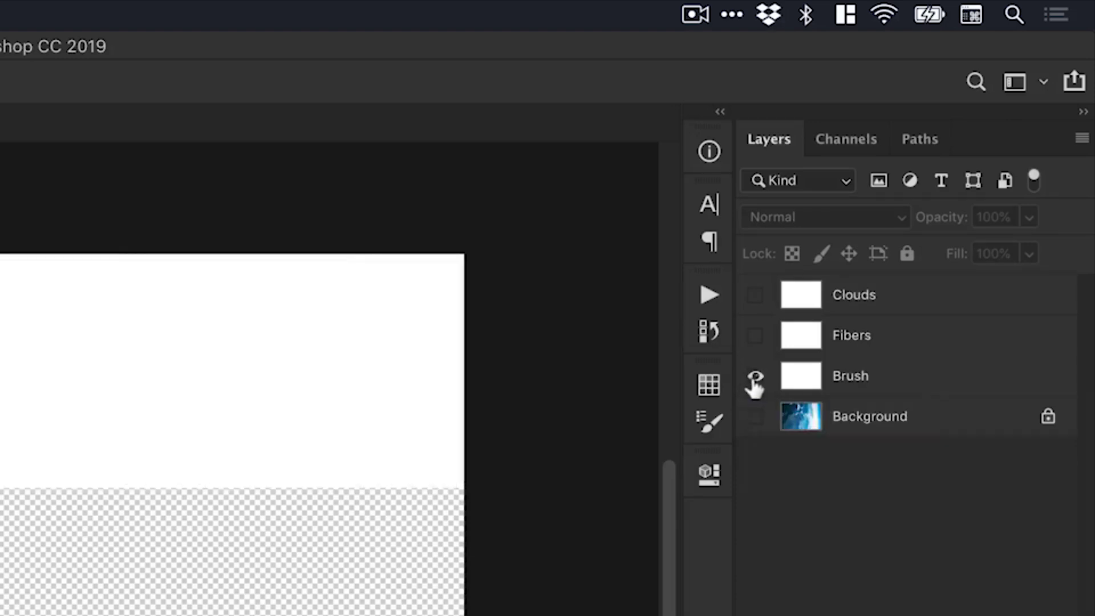
pyautogui.click(887, 381)
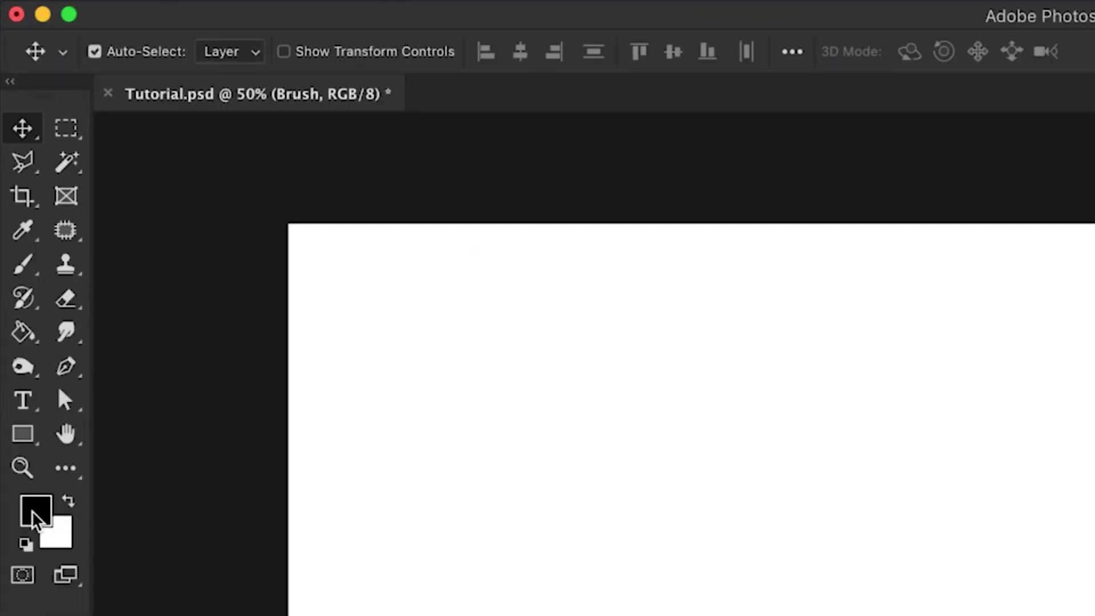
# - With a soft 114 px brush, paint looping black strokes across the whole white canvas of the Brush layer
pyautogui.click(22, 266)
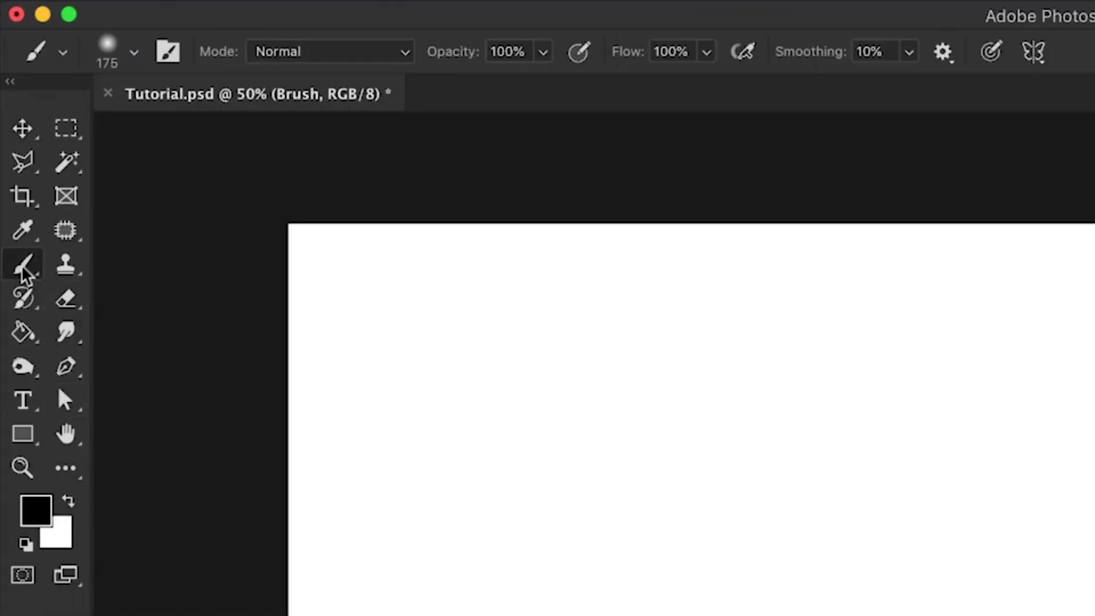
pyautogui.click(132, 56)
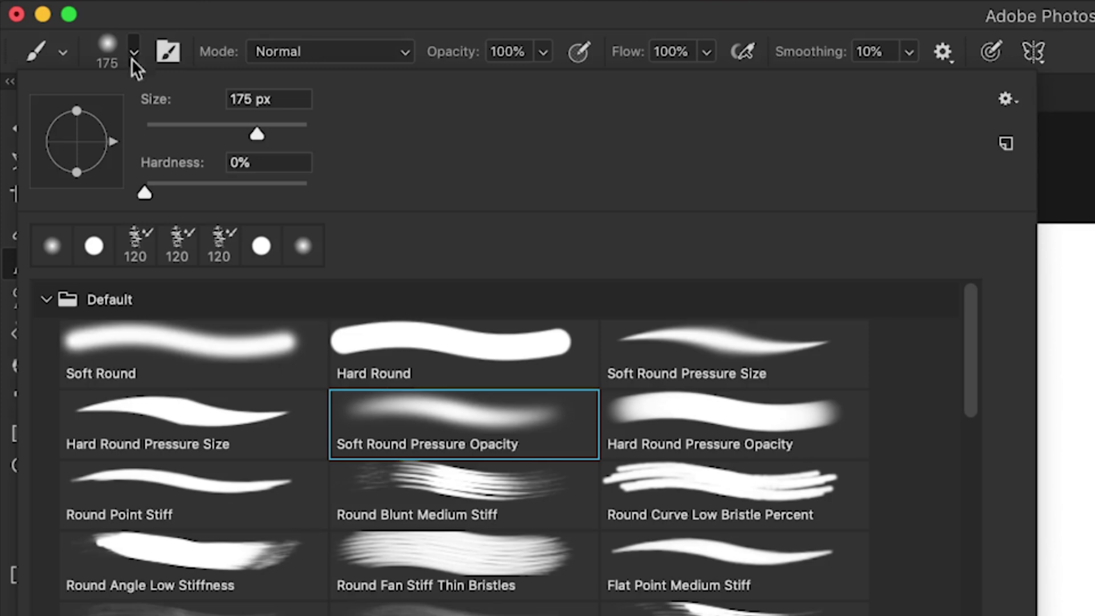
pyautogui.moveTo(225, 125)
pyautogui.mouseDown()
pyautogui.moveTo(213, 131)
pyautogui.moveTo(232, 133)
pyautogui.mouseUp()
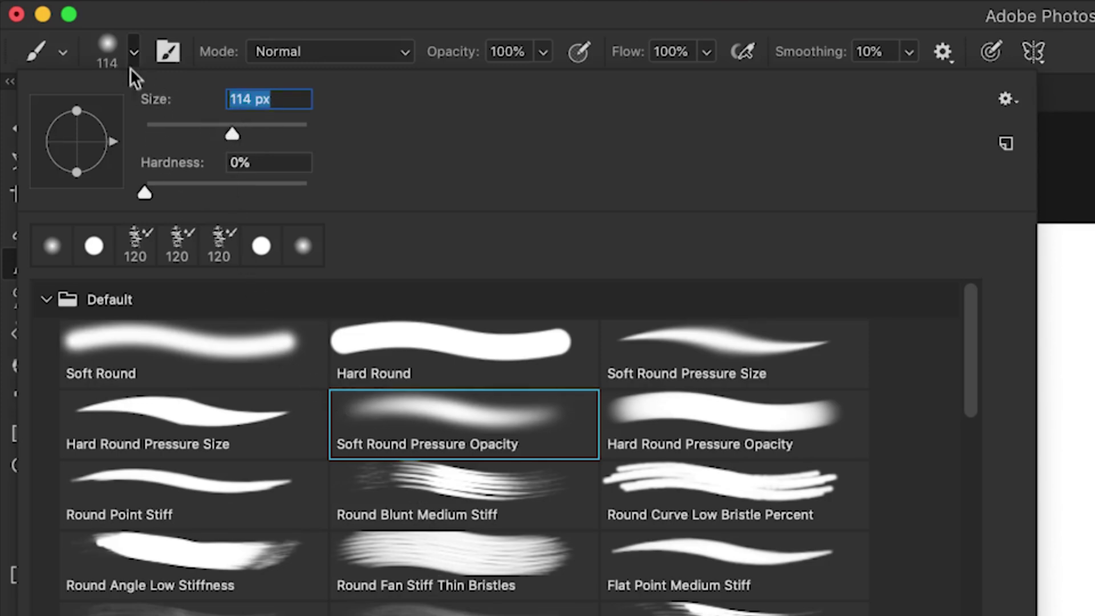
pyautogui.click(134, 54)
pyautogui.moveTo(137, 243)
pyautogui.mouseDown()
pyautogui.moveTo(358, 345)
pyautogui.moveTo(230, 517)
pyautogui.moveTo(762, 456)
pyautogui.moveTo(245, 259)
pyautogui.moveTo(387, 404)
pyautogui.moveTo(496, 571)
pyautogui.moveTo(126, 422)
pyautogui.moveTo(700, 308)
pyautogui.moveTo(596, 442)
pyautogui.moveTo(217, 167)
pyautogui.moveTo(439, 334)
pyautogui.moveTo(491, 496)
pyautogui.moveTo(405, 177)
pyautogui.moveTo(446, 308)
pyautogui.mouseUp()
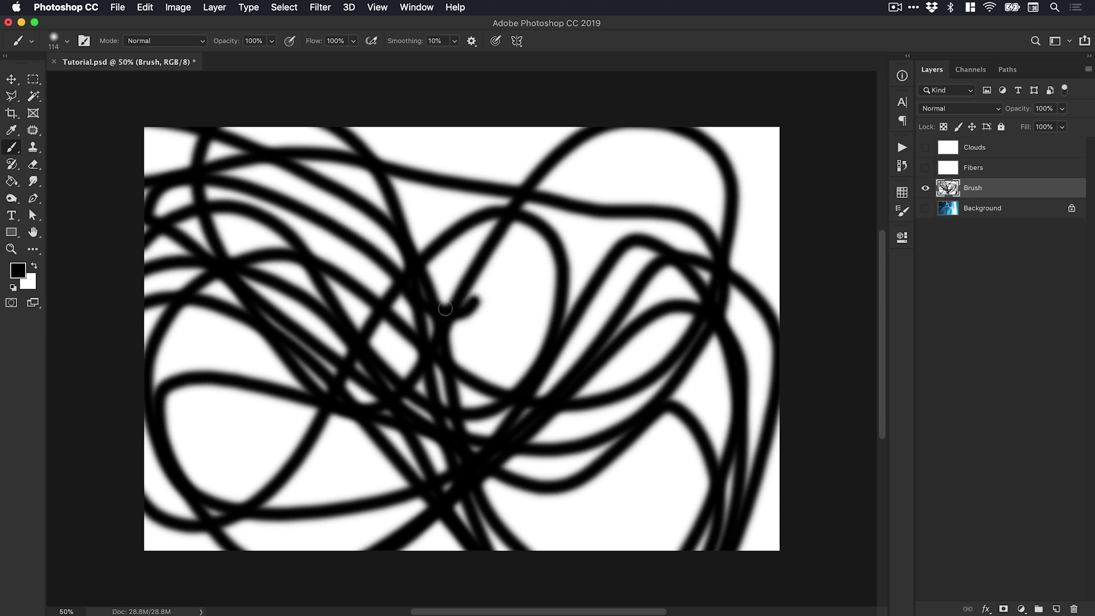
# - Reduce the brush size to 35 px and paint thin black loops over the thicker strokes
pyautogui.press('[')
pyautogui.press('[')
pyautogui.press('[')
pyautogui.press('[')
pyautogui.press('[')
pyautogui.press('[')
pyautogui.press('[')
pyautogui.press('[')
pyautogui.press('[')
pyautogui.moveTo(438, 109)
pyautogui.mouseDown()
pyautogui.moveTo(455, 291)
pyautogui.moveTo(256, 379)
pyautogui.moveTo(581, 360)
pyautogui.moveTo(222, 428)
pyautogui.moveTo(635, 261)
pyautogui.moveTo(411, 165)
pyautogui.mouseUp()
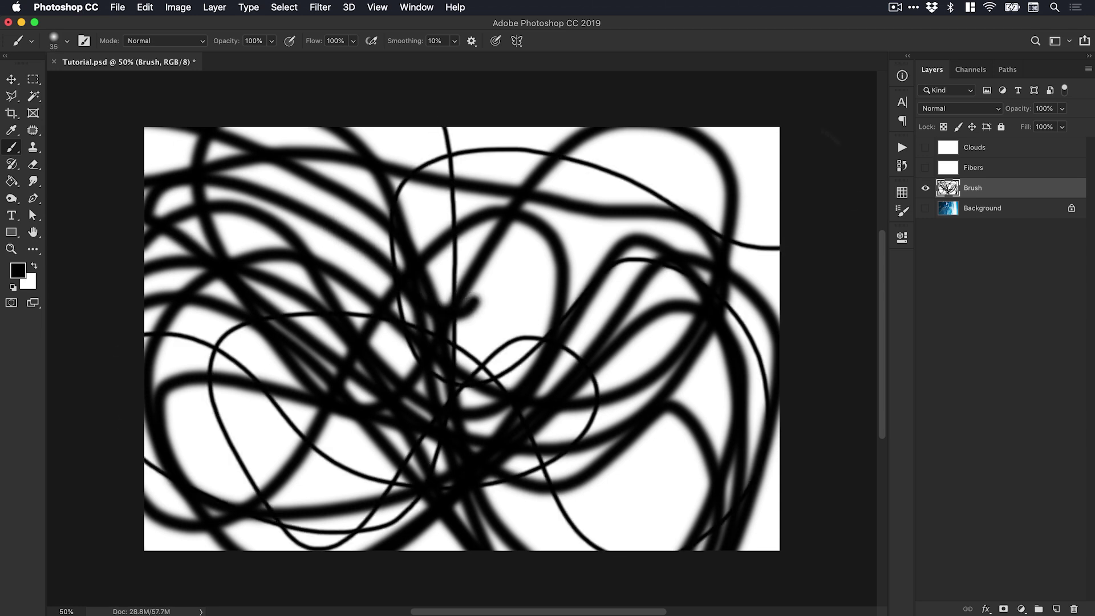
pyautogui.moveTo(830, 137)
pyautogui.mouseDown()
pyautogui.moveTo(330, 196)
pyautogui.moveTo(171, 554)
pyautogui.moveTo(365, 377)
pyautogui.mouseUp()
# - Enlarge the brush to 300 px and paint broad, soft black strokes across the canvas
pyautogui.press(']')
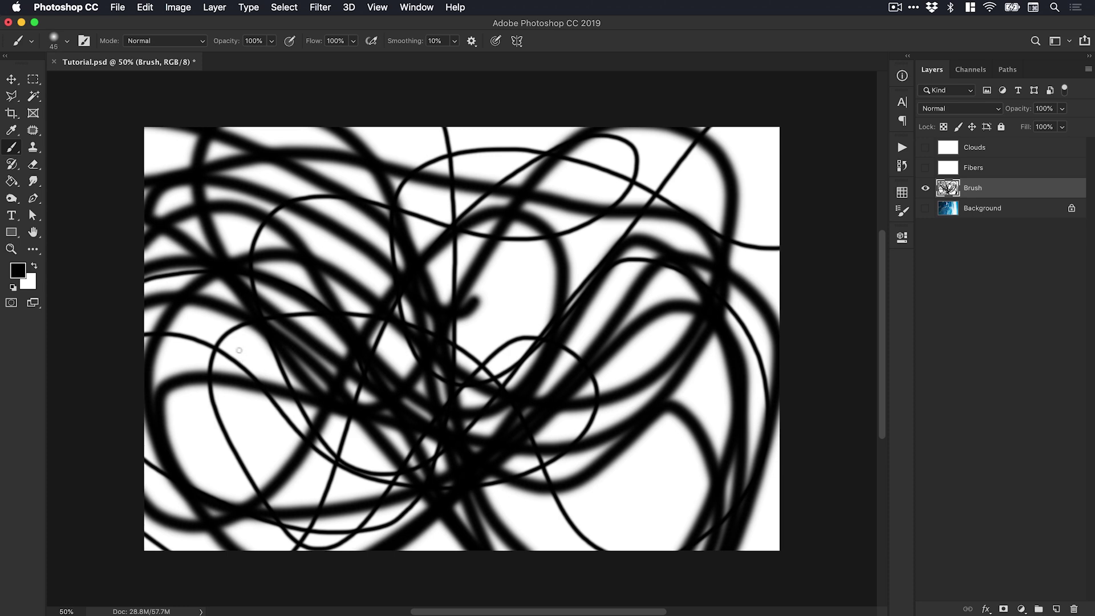
pyautogui.press(']')
pyautogui.press(']')
pyautogui.press(']')
pyautogui.press(']')
pyautogui.press(']')
pyautogui.press(']')
pyautogui.press(']')
pyautogui.press(']')
pyautogui.press(']')
pyautogui.press(']')
pyautogui.press(']')
pyautogui.press(']')
pyautogui.press(']')
pyautogui.moveTo(134, 285)
pyautogui.mouseDown()
pyautogui.moveTo(507, 567)
pyautogui.moveTo(505, 414)
pyautogui.moveTo(674, 591)
pyautogui.moveTo(426, 417)
pyautogui.moveTo(282, 289)
pyautogui.mouseUp()
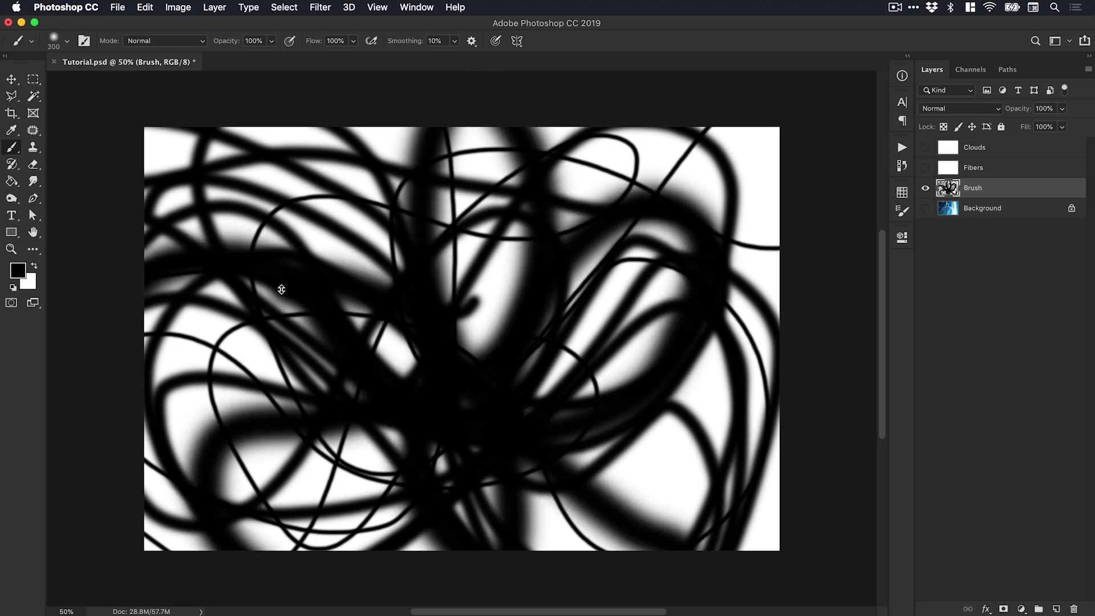
# - Switch the foreground colour to white and paint looping white strokes over the black ones with a 100 px brush
pyautogui.press('x')
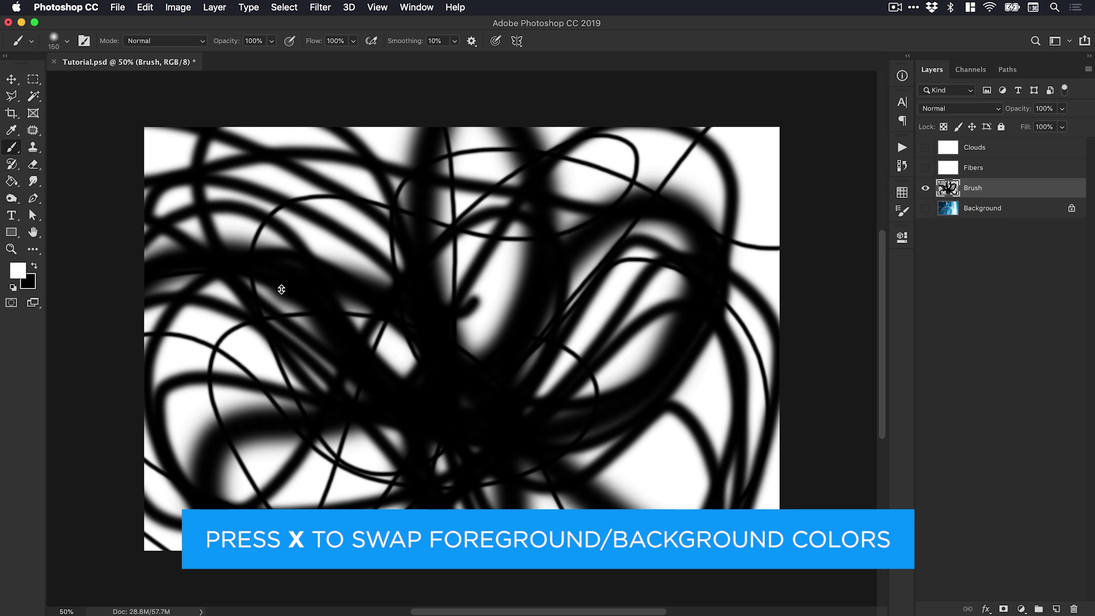
pyautogui.press('[')
pyautogui.press('[')
pyautogui.moveTo(257, 217)
pyautogui.mouseDown()
pyautogui.moveTo(265, 339)
pyautogui.moveTo(206, 542)
pyautogui.moveTo(477, 385)
pyautogui.moveTo(436, 268)
pyautogui.moveTo(491, 547)
pyautogui.mouseUp()
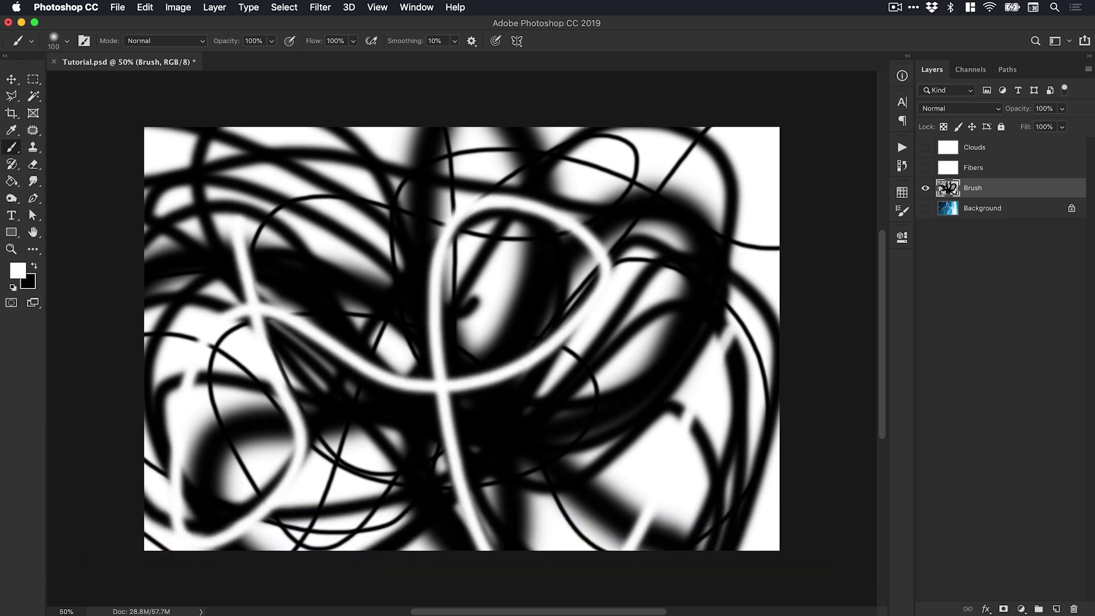
pyautogui.moveTo(735, 321)
pyautogui.mouseDown()
pyautogui.moveTo(317, 212)
pyautogui.moveTo(625, 553)
pyautogui.mouseUp()
# - Reduce the brush size to 50 px and paint many thin white loops across the canvas
pyautogui.press('[')
pyautogui.press('[')
pyautogui.press('[')
pyautogui.press('[')
pyautogui.press('[')
pyautogui.moveTo(111, 294)
pyautogui.mouseDown()
pyautogui.moveTo(224, 240)
pyautogui.moveTo(292, 535)
pyautogui.moveTo(605, 270)
pyautogui.moveTo(773, 249)
pyautogui.moveTo(415, 255)
pyautogui.moveTo(336, 474)
pyautogui.moveTo(684, 365)
pyautogui.moveTo(627, 400)
pyautogui.moveTo(229, 428)
pyautogui.mouseUp()
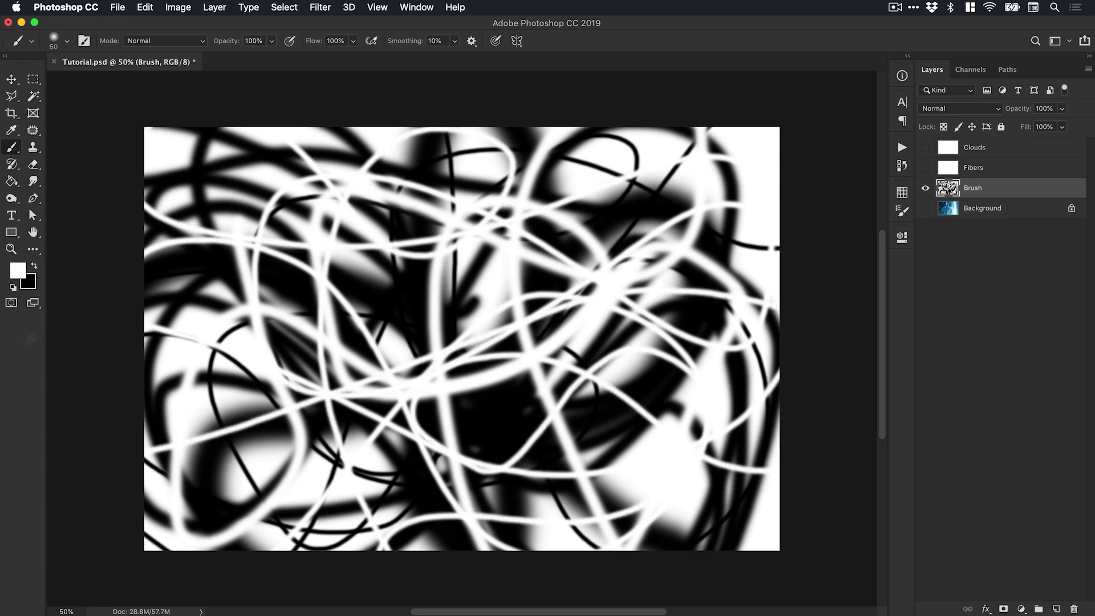
pyautogui.moveTo(140, 332)
pyautogui.mouseDown()
pyautogui.moveTo(376, 285)
pyautogui.moveTo(599, 416)
pyautogui.moveTo(812, 246)
pyautogui.mouseUp()
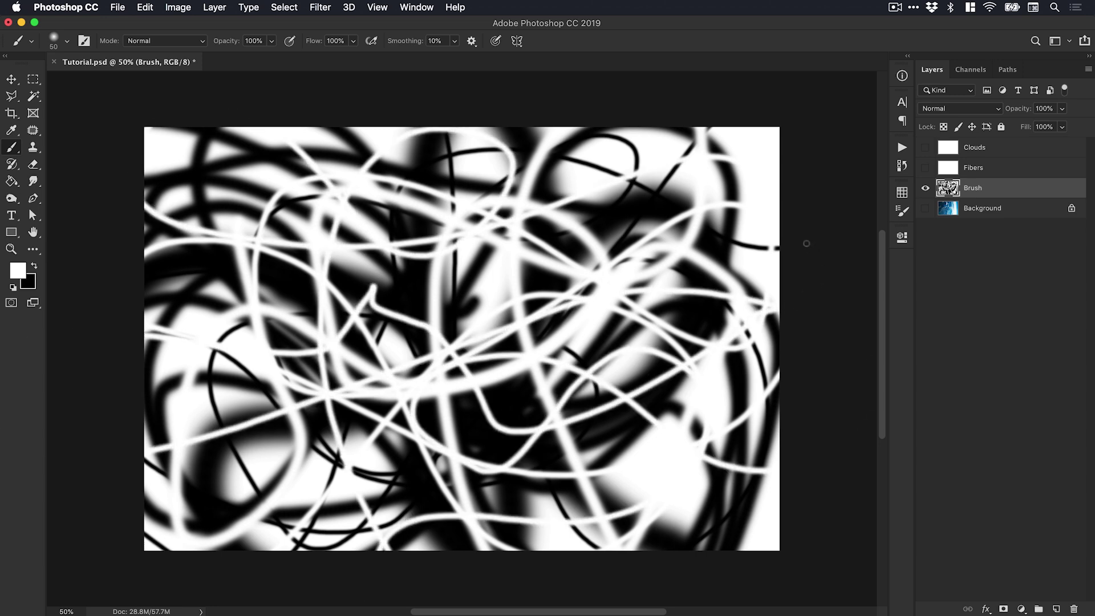
# - Switch to the Move tool and convert the Brush layer to a smart object
pyautogui.press('v')
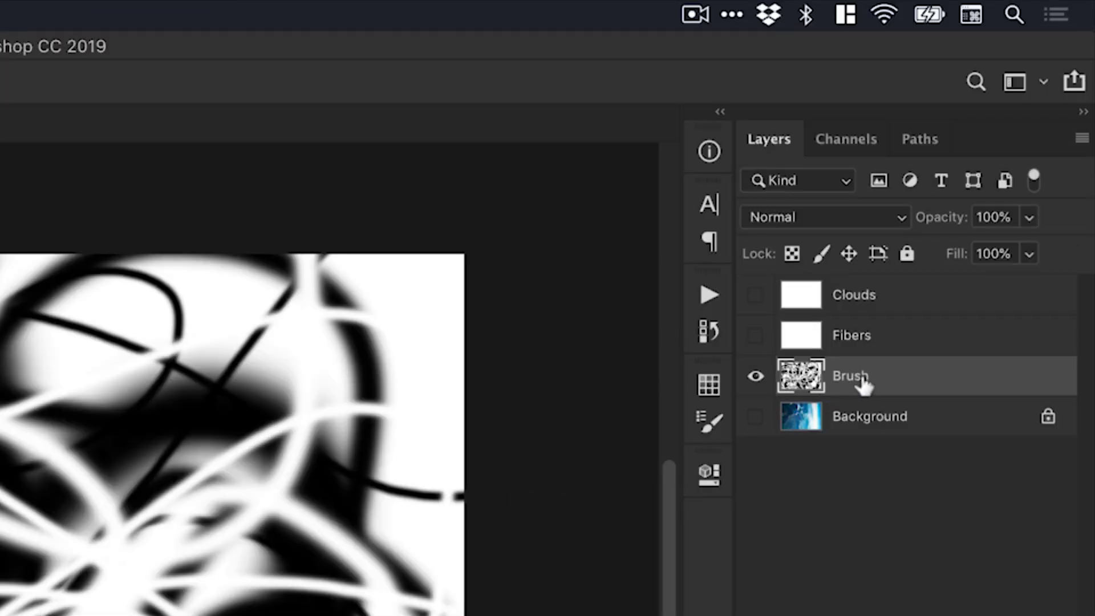
pyautogui.rightClick(861, 387)
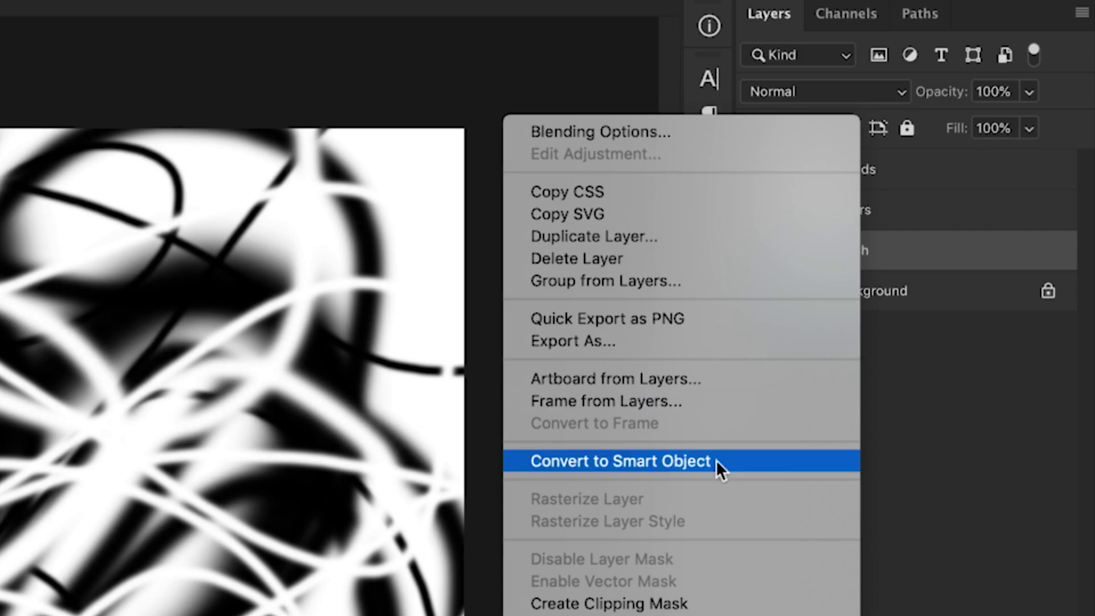
pyautogui.click(717, 460)
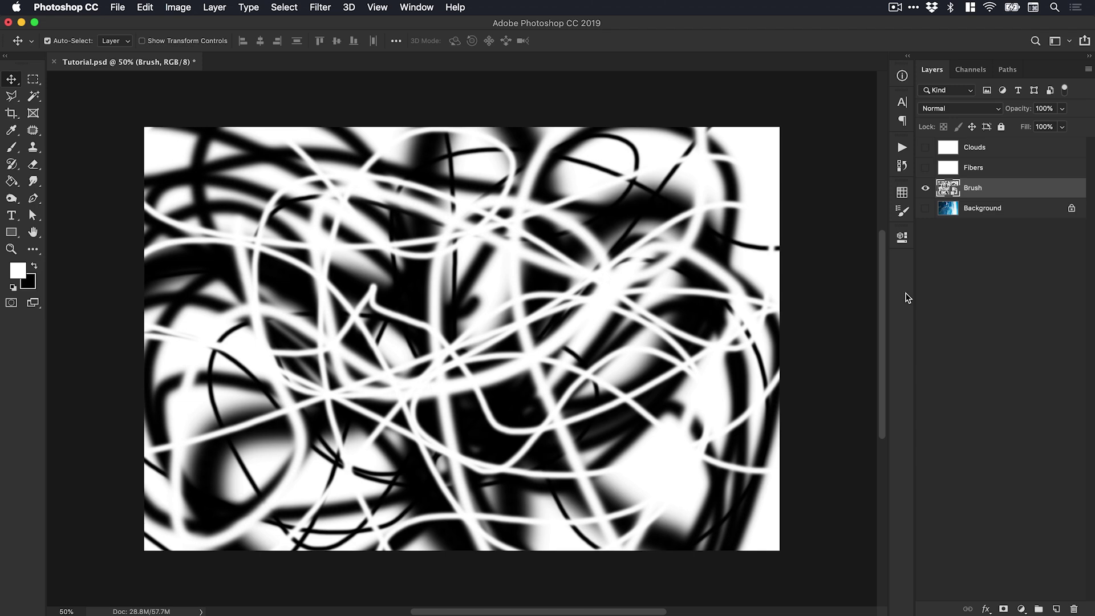
# - Open the Liquify filter on the Brush layer, set its brush size to 1146 and smear the strokes across the canvas's left and centre
pyautogui.click(321, 8)
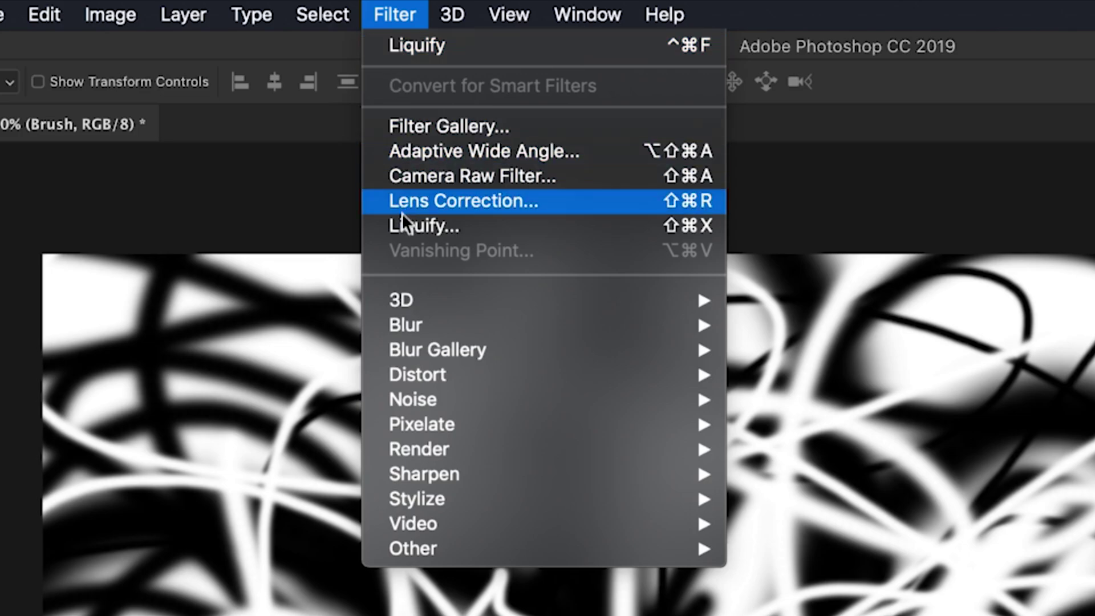
pyautogui.click(405, 224)
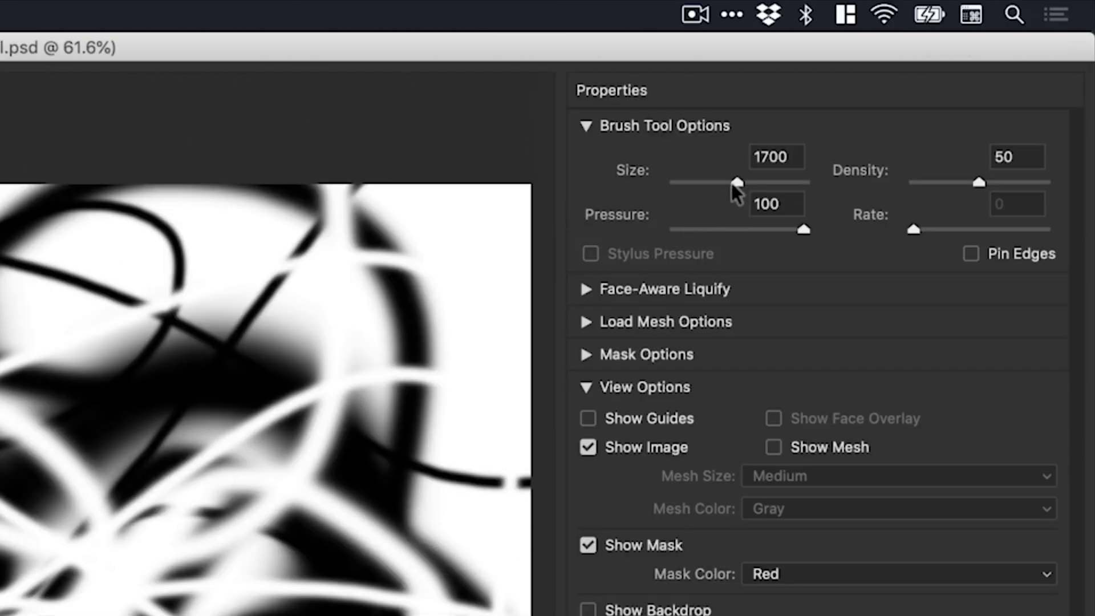
pyautogui.moveTo(733, 183)
pyautogui.mouseDown()
pyautogui.moveTo(720, 183)
pyautogui.moveTo(729, 184)
pyautogui.mouseUp()
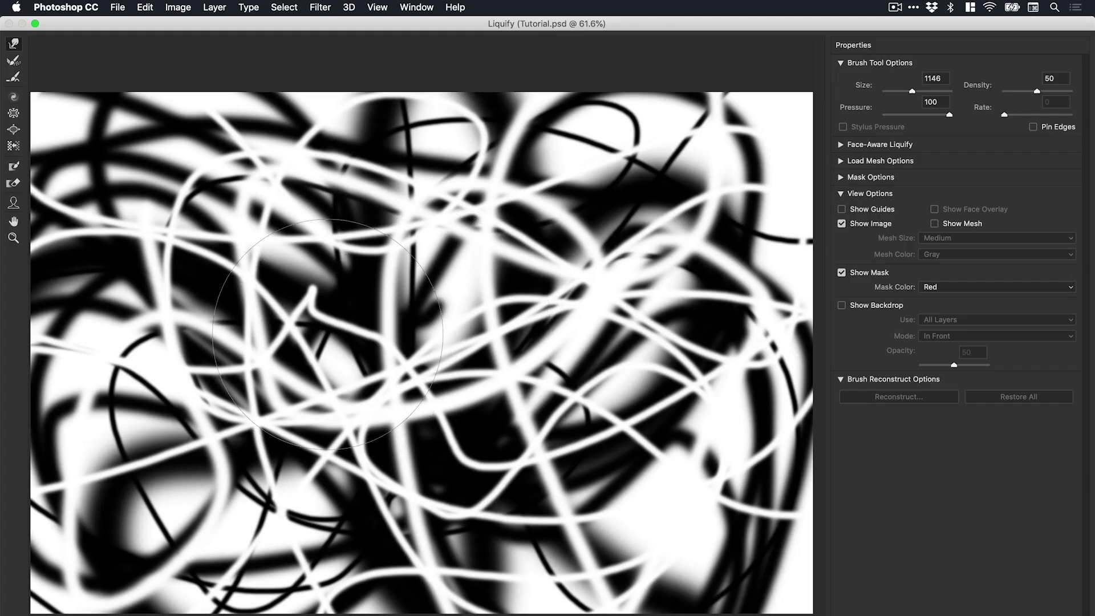
pyautogui.moveTo(340, 335)
pyautogui.mouseDown()
pyautogui.moveTo(266, 346)
pyautogui.moveTo(286, 400)
pyautogui.moveTo(183, 522)
pyautogui.moveTo(156, 442)
pyautogui.moveTo(108, 423)
pyautogui.moveTo(126, 303)
pyautogui.moveTo(499, 336)
pyautogui.moveTo(539, 397)
pyautogui.mouseUp()
# - Enlarge the Liquify brush to about 1800 and warp the right side, lower edge and left edge of the pattern
pyautogui.press(']')
pyautogui.press(']')
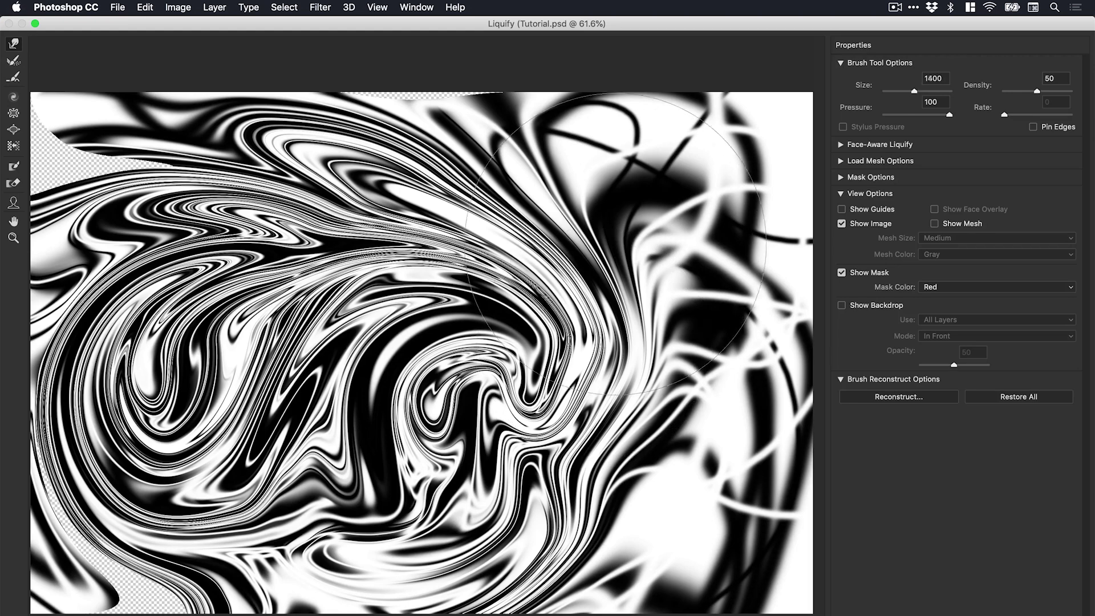
pyautogui.press(']')
pyautogui.press(']')
pyautogui.press(']')
pyautogui.press(']')
pyautogui.moveTo(615, 244)
pyautogui.mouseDown()
pyautogui.moveTo(644, 216)
pyautogui.moveTo(673, 325)
pyautogui.moveTo(562, 482)
pyautogui.moveTo(676, 458)
pyautogui.moveTo(522, 612)
pyautogui.moveTo(468, 615)
pyautogui.mouseUp()
pyautogui.moveTo(104, 610)
pyautogui.mouseDown()
pyautogui.moveTo(0, 615)
pyautogui.moveTo(40, 442)
pyautogui.moveTo(68, 218)
pyautogui.moveTo(64, 152)
pyautogui.moveTo(45, 137)
pyautogui.mouseUp()
# - Shrink the Liquify brush considerably and twist the area left of the canvas centre into a tight swirl
pyautogui.press('[')
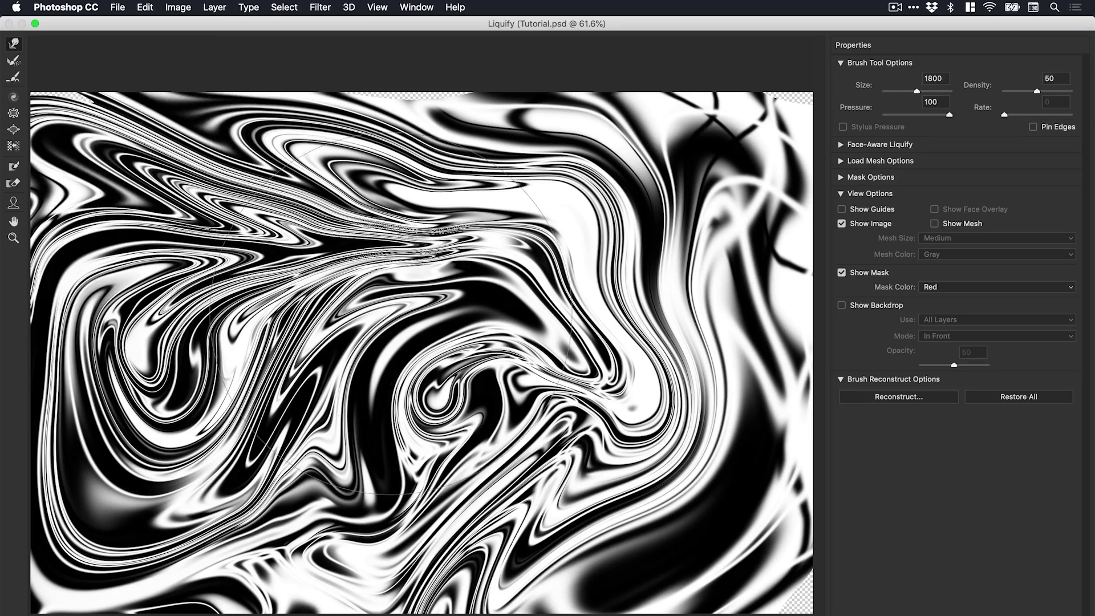
pyautogui.press('[')
pyautogui.press('[')
pyautogui.press('[')
pyautogui.press('[')
pyautogui.press('[')
pyautogui.press('[')
pyautogui.press('[')
pyautogui.press('[')
pyautogui.press('[')
pyautogui.press('[')
pyautogui.press('[')
pyautogui.press('[')
pyautogui.moveTo(331, 311)
pyautogui.mouseDown()
pyautogui.moveTo(323, 285)
pyautogui.moveTo(348, 308)
pyautogui.moveTo(274, 229)
pyautogui.moveTo(394, 331)
pyautogui.moveTo(342, 324)
pyautogui.mouseUp()
# - Enlarge the Liquify brush to 1700 and push the upper part of the pattern towards the top edge
pyautogui.press(']')
pyautogui.press(']')
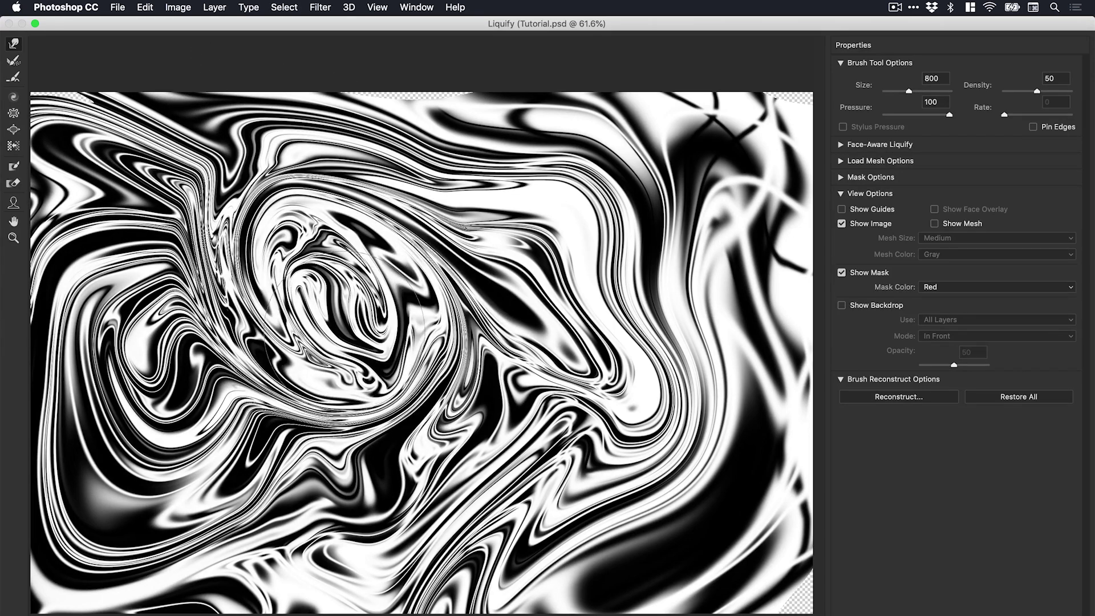
pyautogui.press(']')
pyautogui.press(']')
pyautogui.press(']')
pyautogui.press(']')
pyautogui.press(']')
pyautogui.press(']')
pyautogui.press(']')
pyautogui.press(']')
pyautogui.press(']')
pyautogui.moveTo(185, 217); pyautogui.dragTo(71, 77)
pyautogui.moveTo(496, 200)
pyautogui.mouseDown()
pyautogui.moveTo(564, 68)
pyautogui.moveTo(298, 65)
pyautogui.mouseUp()
pyautogui.moveTo(570, 94)
pyautogui.mouseDown()
pyautogui.moveTo(685, 63)
pyautogui.moveTo(624, 154)
pyautogui.moveTo(522, 171)
pyautogui.mouseUp()
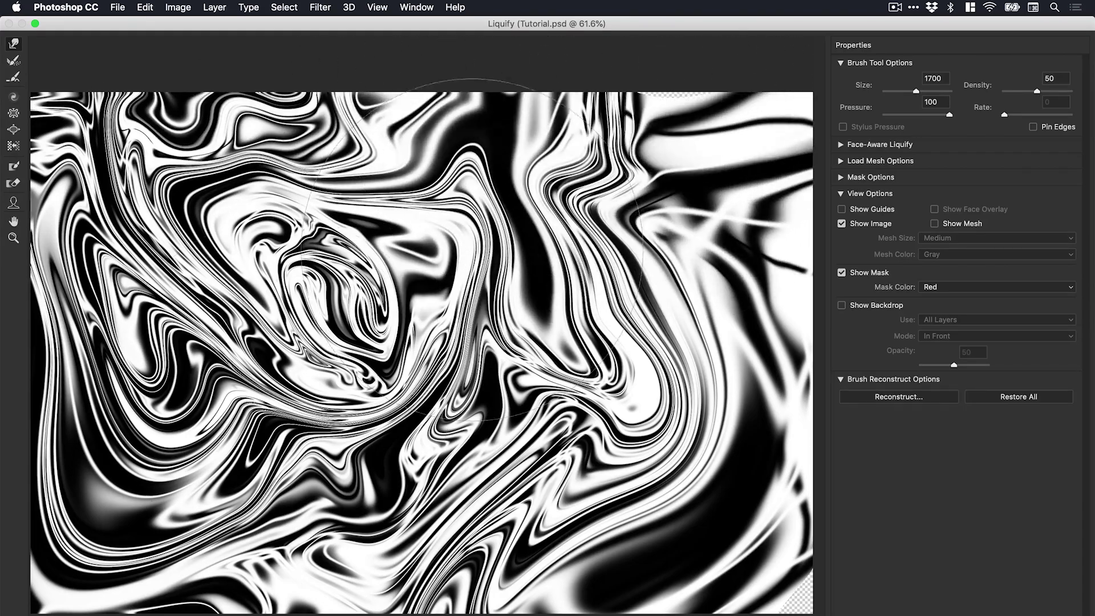
# - Swirl the middle and right of the pattern with the Liquify brush at 1800, then warp it further at 2000
pyautogui.press(']')
pyautogui.moveTo(473, 251)
pyautogui.mouseDown()
pyautogui.moveTo(571, 399)
pyautogui.moveTo(485, 502)
pyautogui.moveTo(605, 457)
pyautogui.moveTo(694, 508)
pyautogui.mouseUp()
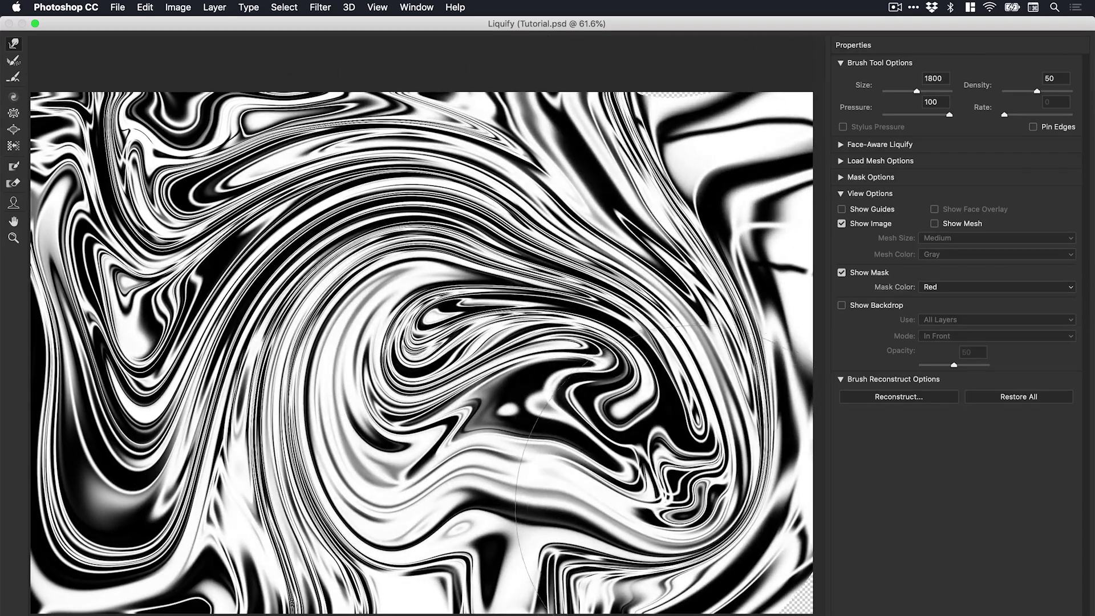
pyautogui.press(']')
pyautogui.press(']')
pyautogui.moveTo(793, 447)
pyautogui.mouseDown()
pyautogui.moveTo(733, 448)
pyautogui.moveTo(245, 599)
pyautogui.moveTo(434, 485)
pyautogui.moveTo(354, 388)
pyautogui.moveTo(365, 376)
pyautogui.mouseUp()
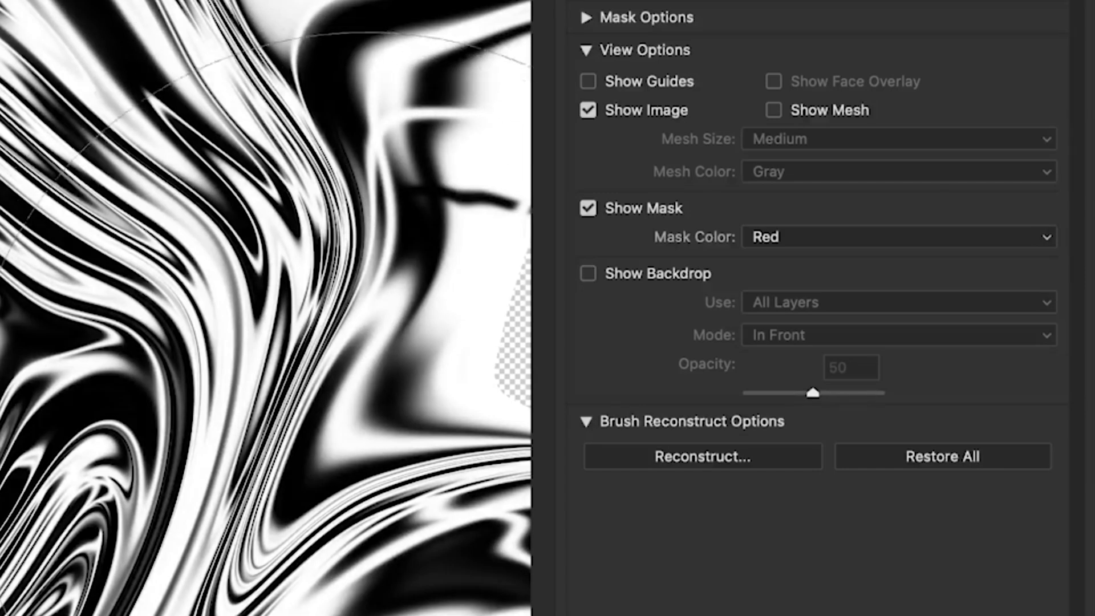
# - Reconstruct the Liquify distortion with an amount of 80 and apply the filter to the Brush layer
pyautogui.click(586, 423)
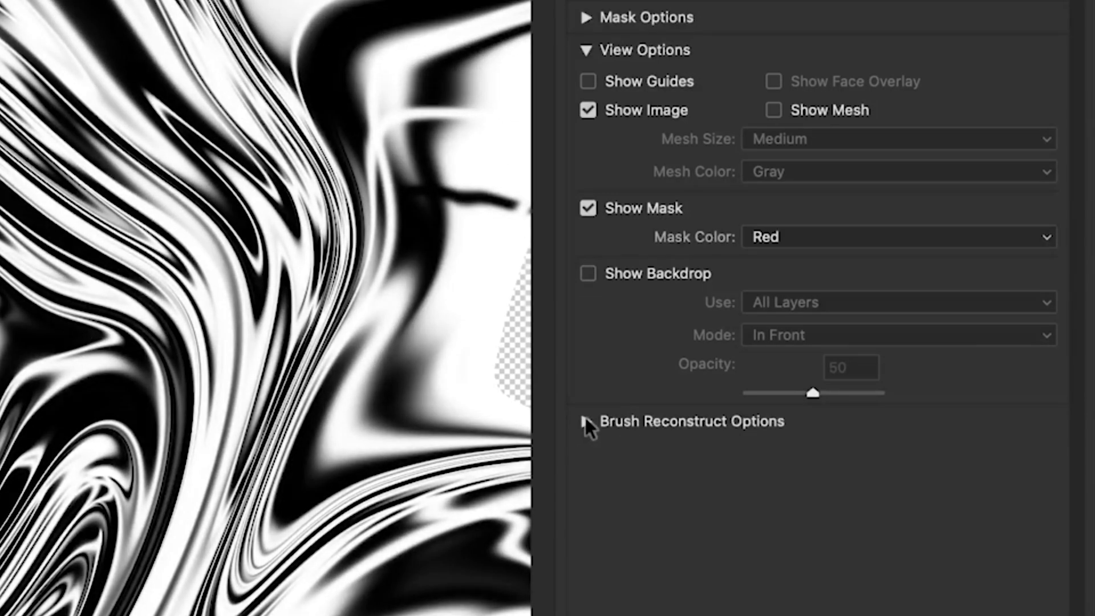
pyautogui.click(586, 421)
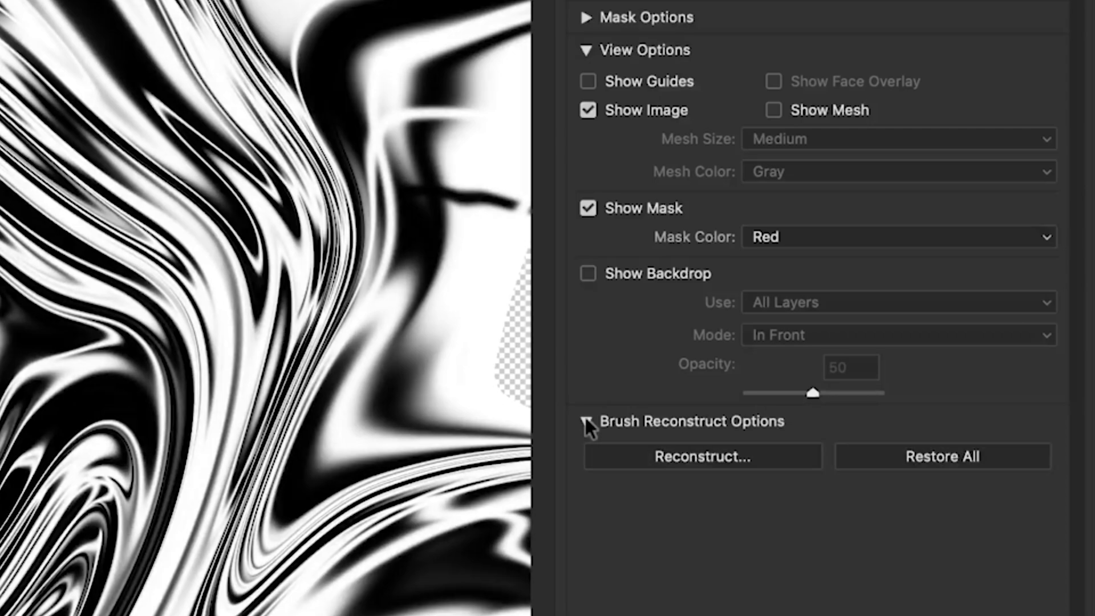
pyautogui.click(647, 452)
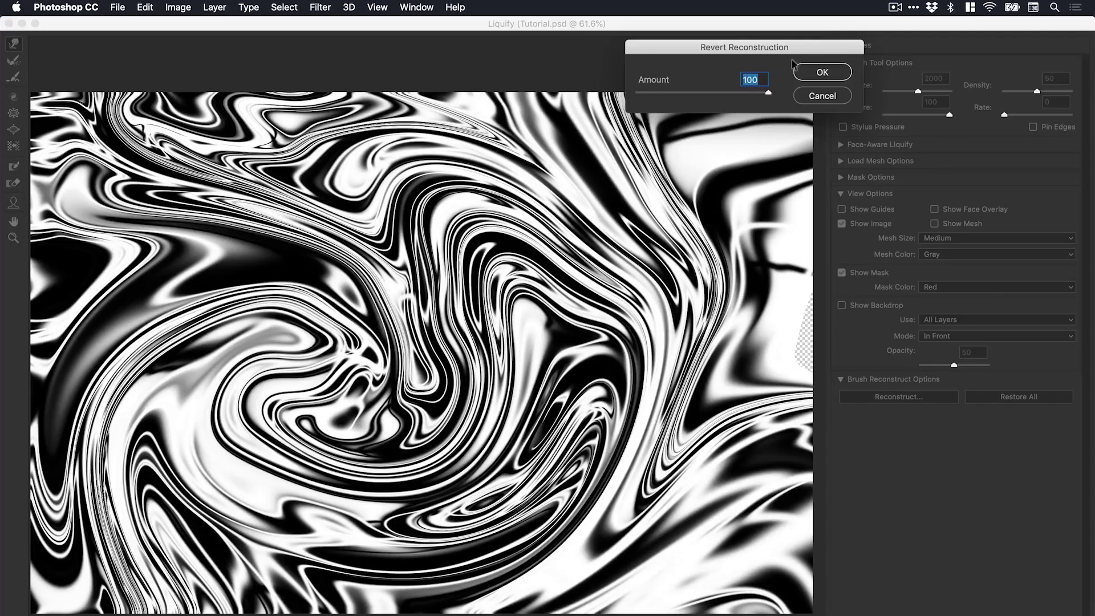
pyautogui.moveTo(791, 48); pyautogui.dragTo(718, 526)
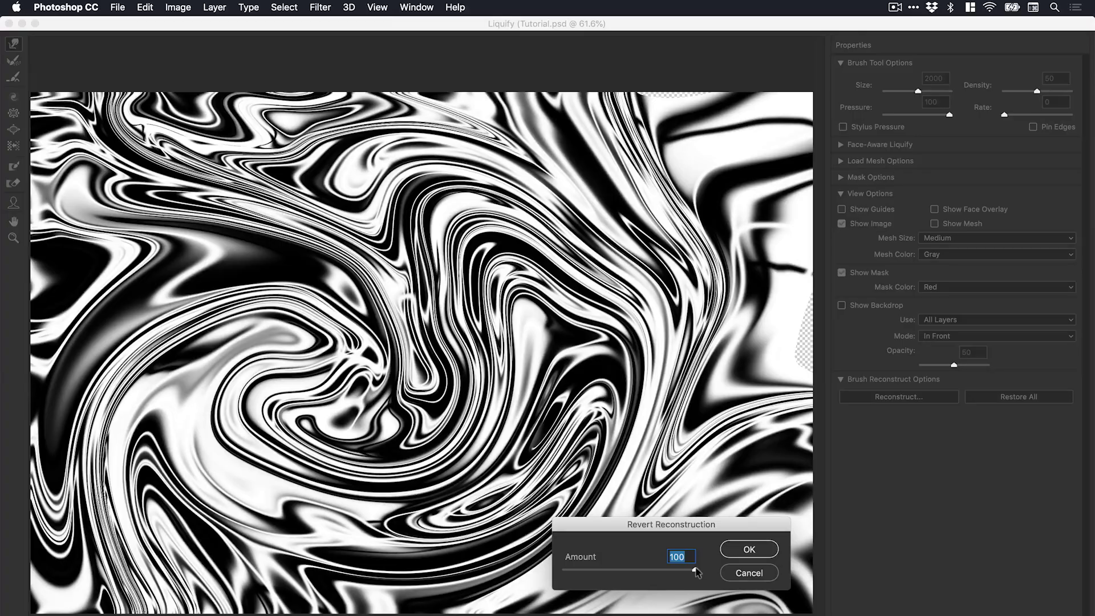
pyautogui.moveTo(696, 571)
pyautogui.mouseDown()
pyautogui.moveTo(562, 569)
pyautogui.moveTo(717, 564)
pyautogui.moveTo(659, 573)
pyautogui.moveTo(669, 574)
pyautogui.mouseUp()
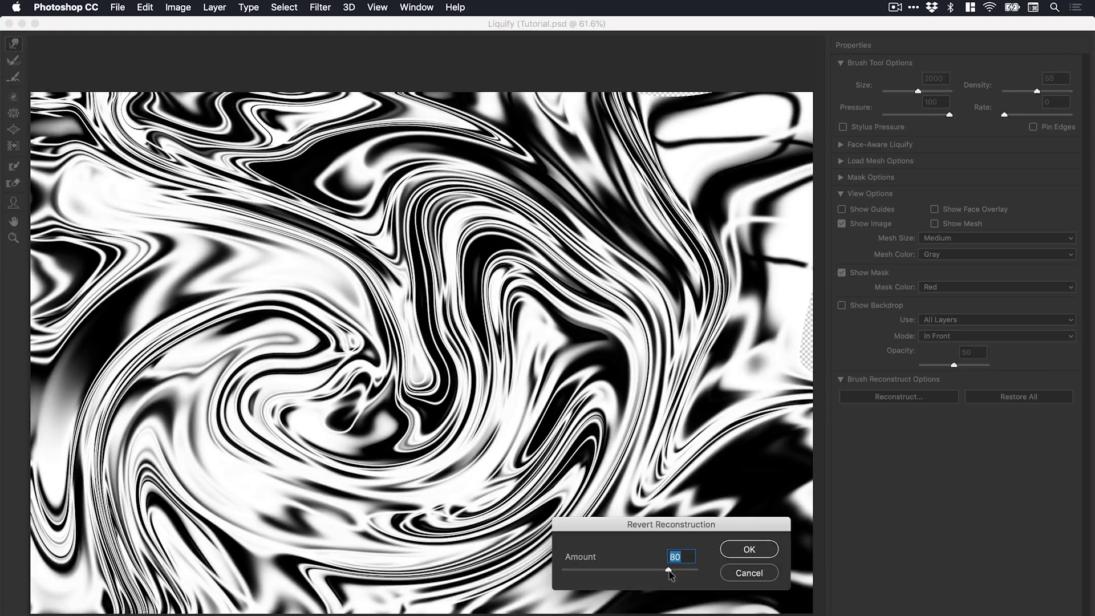
pyautogui.click(749, 548)
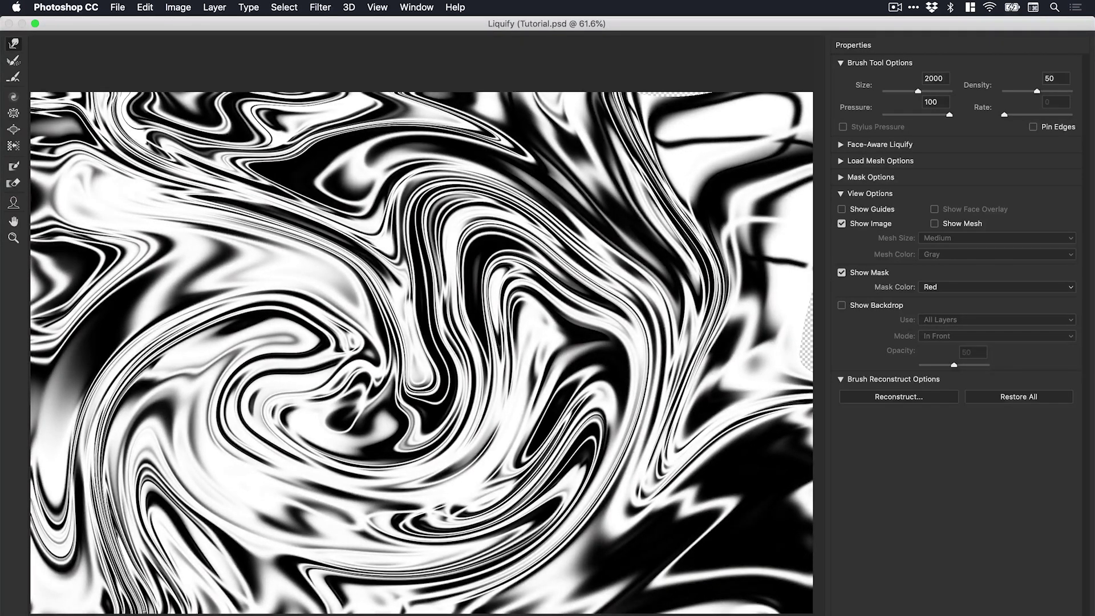
pyautogui.press('Return')
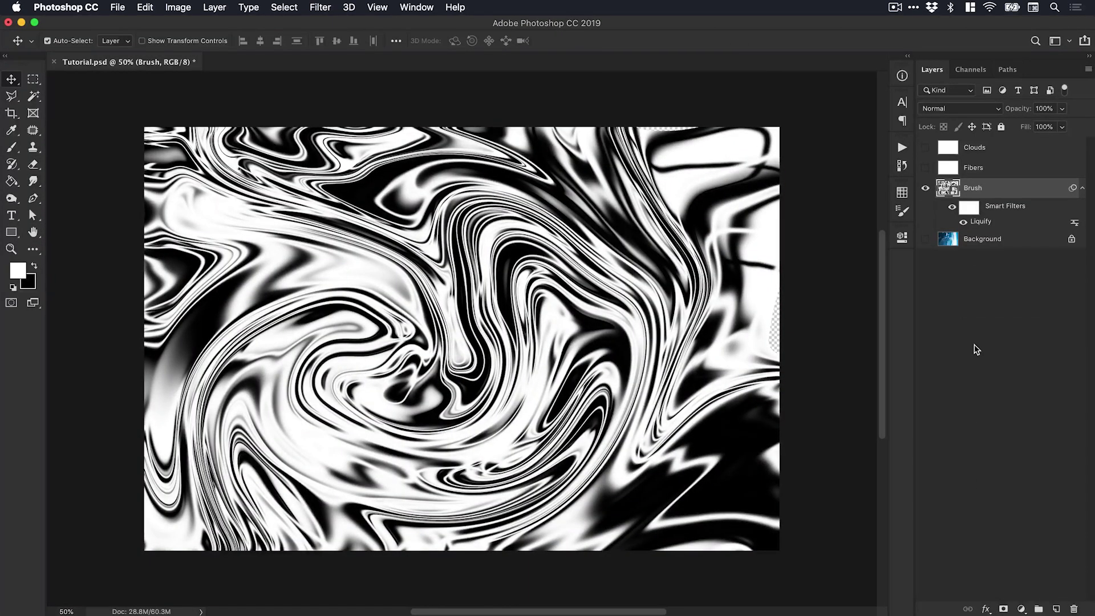
# - Show and select the Fibers layer and render Fibers on it with variance 12 and strength 5
pyautogui.click(925, 168)
pyautogui.click(995, 170)
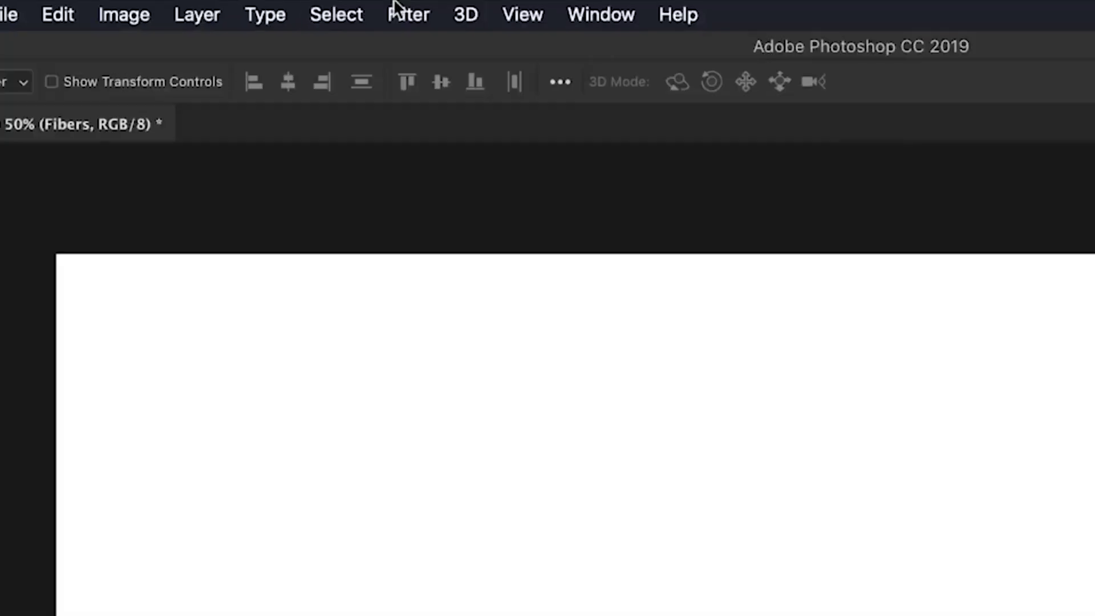
pyautogui.click(320, 6)
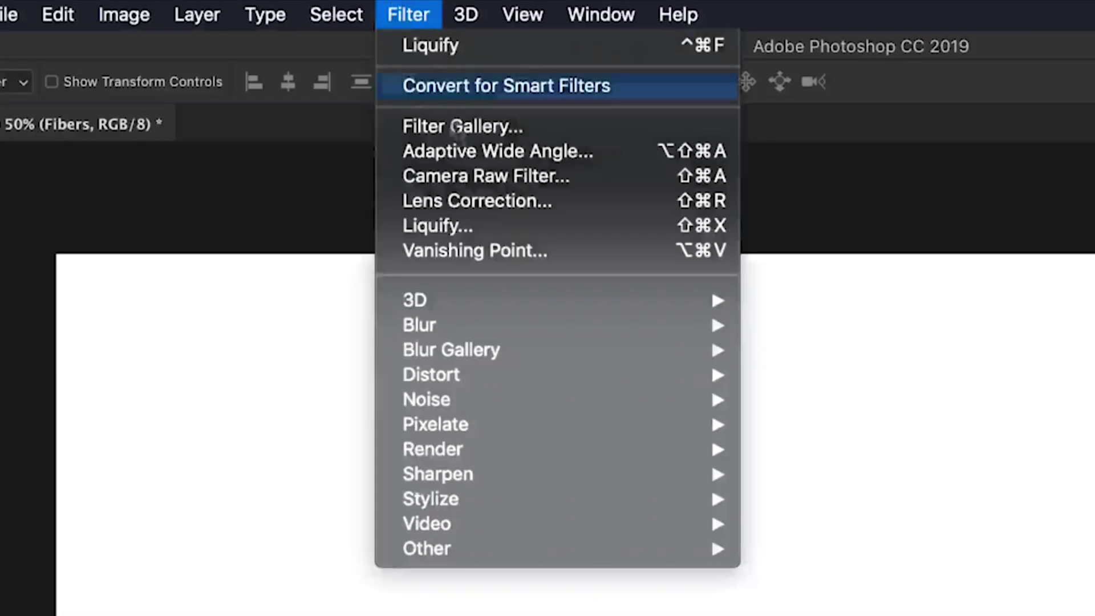
pyautogui.moveTo(423, 225)
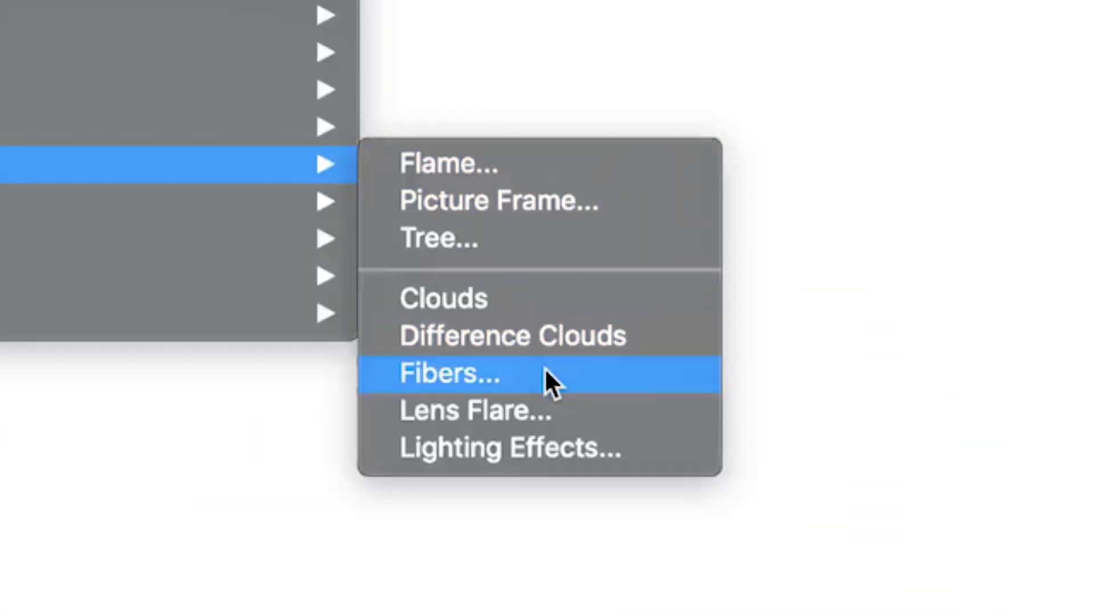
pyautogui.click(866, 591)
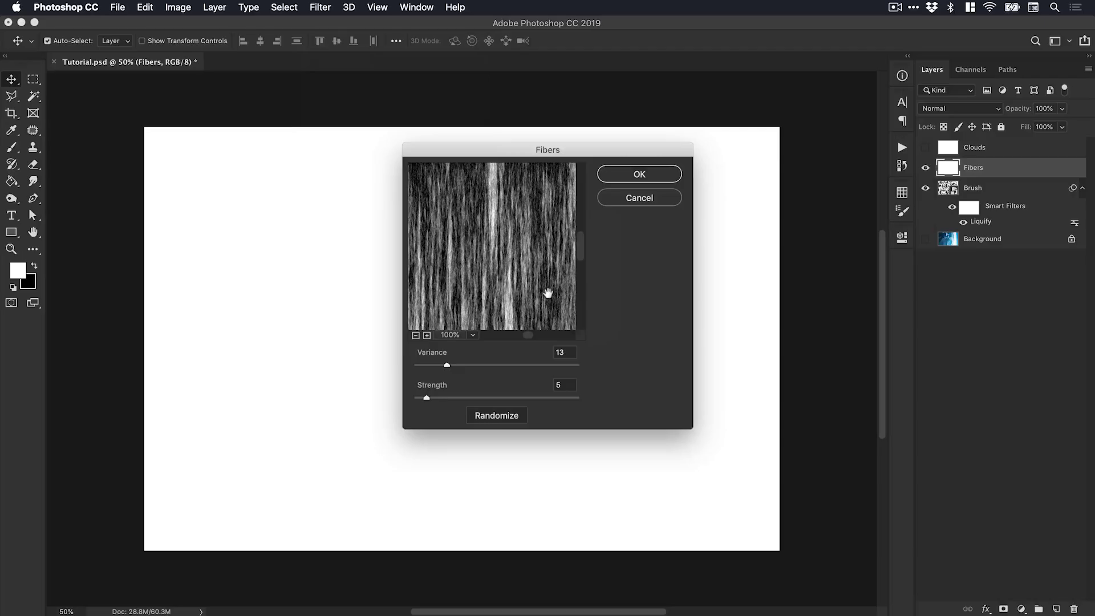
pyautogui.moveTo(243, 588); pyautogui.dragTo(278, 595)
pyautogui.moveTo(460, 371); pyautogui.dragTo(428, 398)
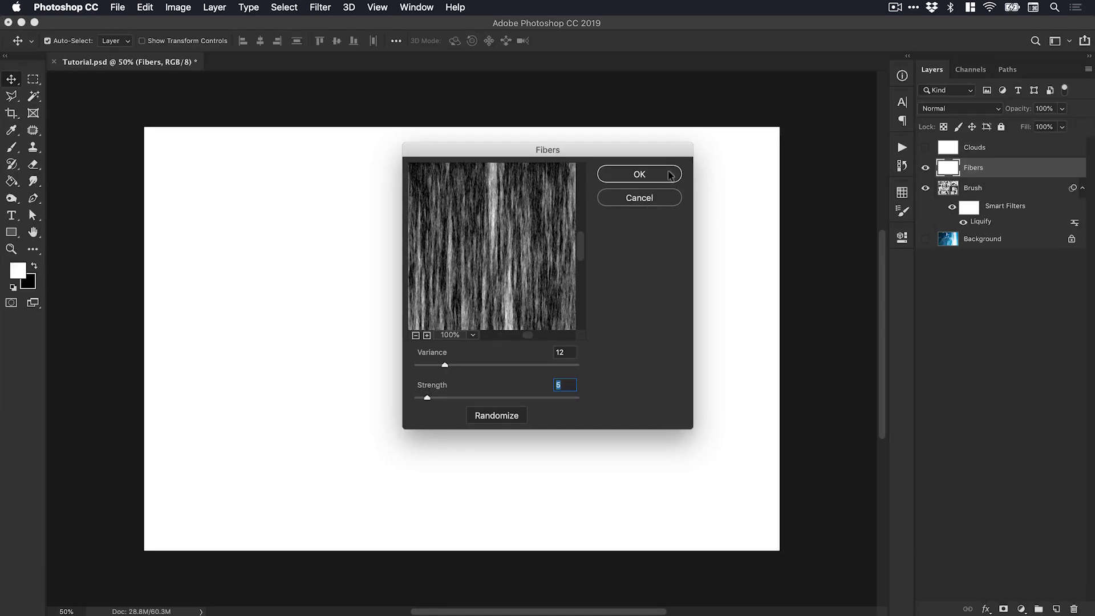
pyautogui.click(671, 174)
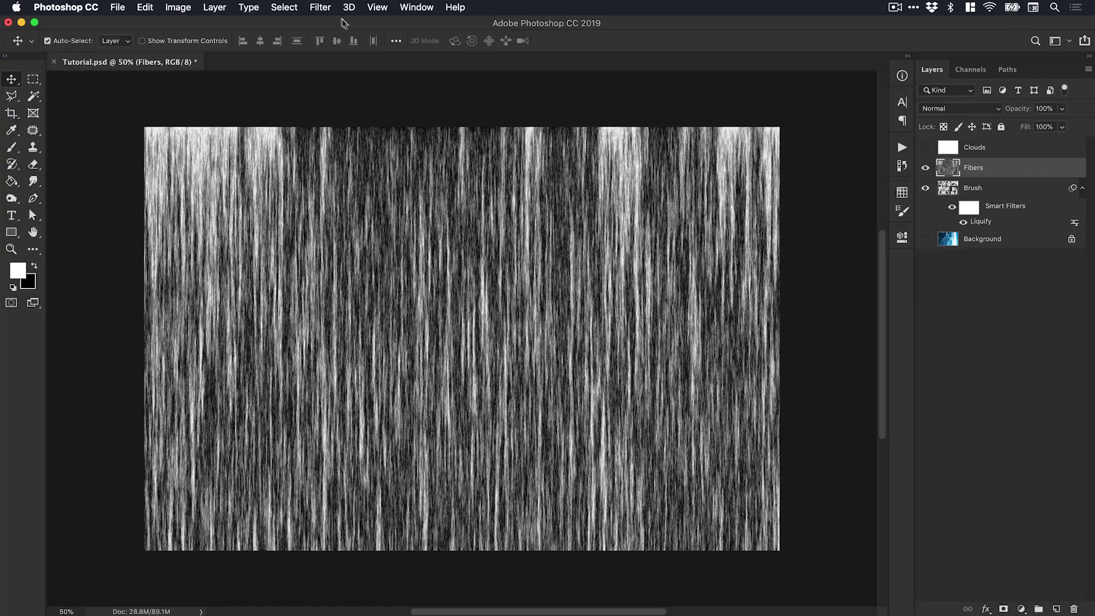
# - Start Liquify on the Fibers layer and warp the centre and left of the fibers into curves with the 2000 brush
pyautogui.click(319, 8)
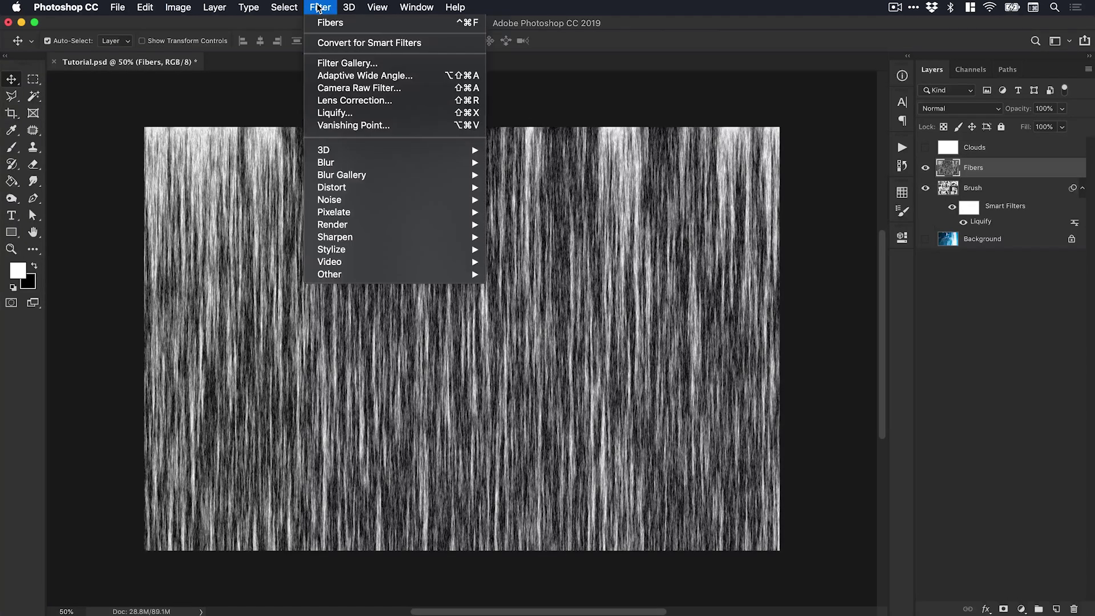
pyautogui.click(331, 114)
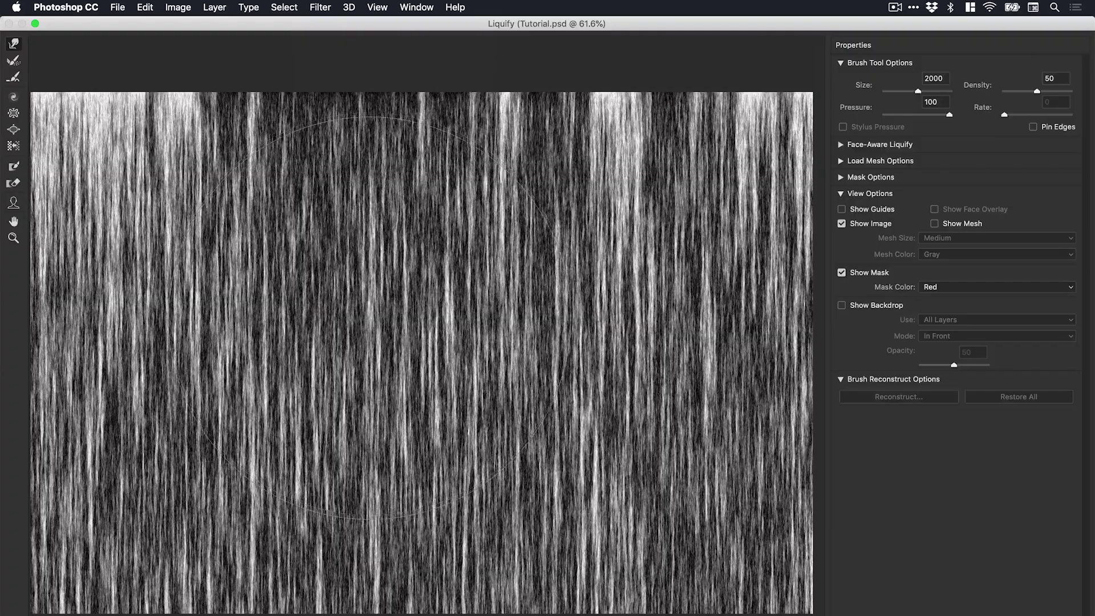
pyautogui.moveTo(314, 324)
pyautogui.mouseDown()
pyautogui.moveTo(399, 422)
pyautogui.moveTo(361, 328)
pyautogui.mouseUp()
pyautogui.moveTo(413, 260)
pyautogui.mouseDown()
pyautogui.moveTo(565, 419)
pyautogui.moveTo(489, 211)
pyautogui.moveTo(108, 220)
pyautogui.moveTo(228, 256)
pyautogui.mouseUp()
pyautogui.moveTo(63, 269); pyautogui.dragTo(34, 270)
pyautogui.moveTo(106, 412); pyautogui.dragTo(54, 479)
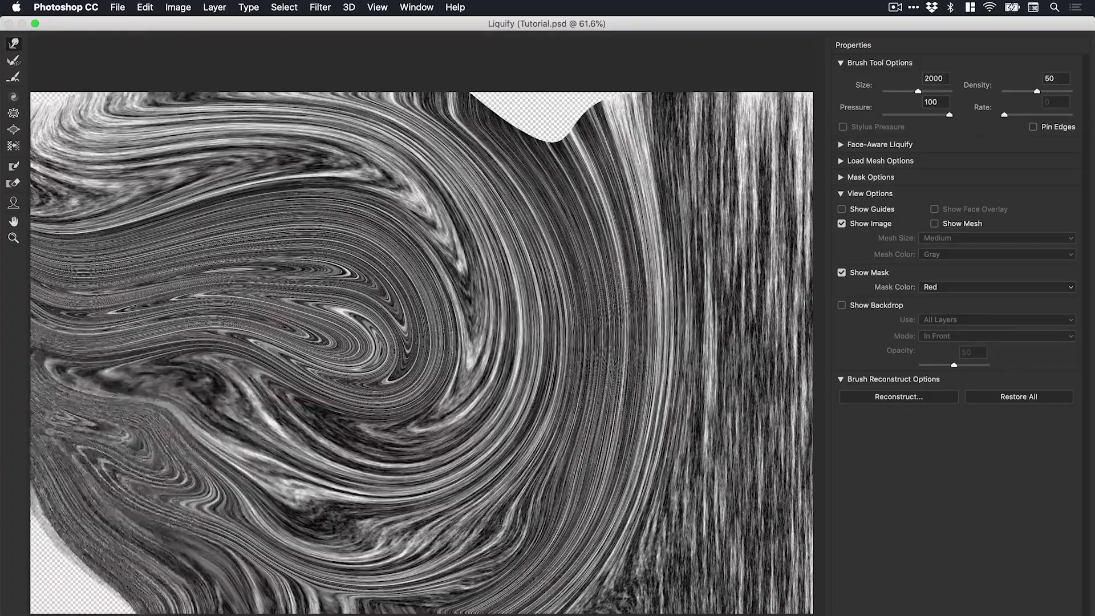
pyautogui.moveTo(88, 540); pyautogui.dragTo(11, 608)
# - Warp the upper, right and middle parts of the fibers into swirls and apply the Liquify filter
pyautogui.moveTo(493, 160)
pyautogui.mouseDown()
pyautogui.moveTo(616, 91)
pyautogui.moveTo(610, 34)
pyautogui.mouseUp()
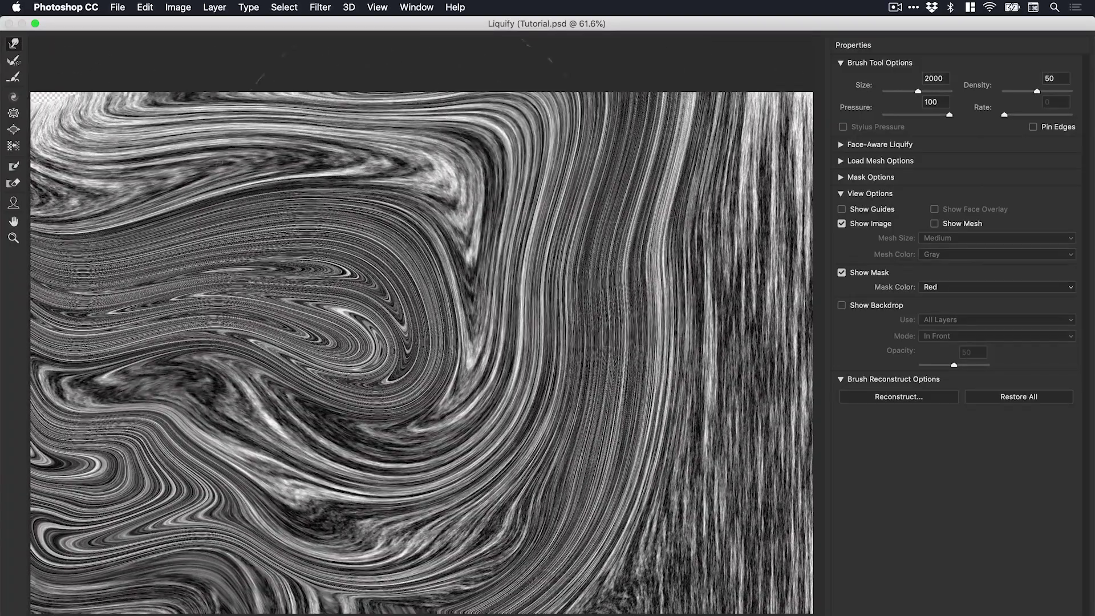
pyautogui.moveTo(411, 229)
pyautogui.mouseDown()
pyautogui.moveTo(525, 400)
pyautogui.moveTo(770, 342)
pyautogui.moveTo(762, 539)
pyautogui.moveTo(813, 594)
pyautogui.mouseUp()
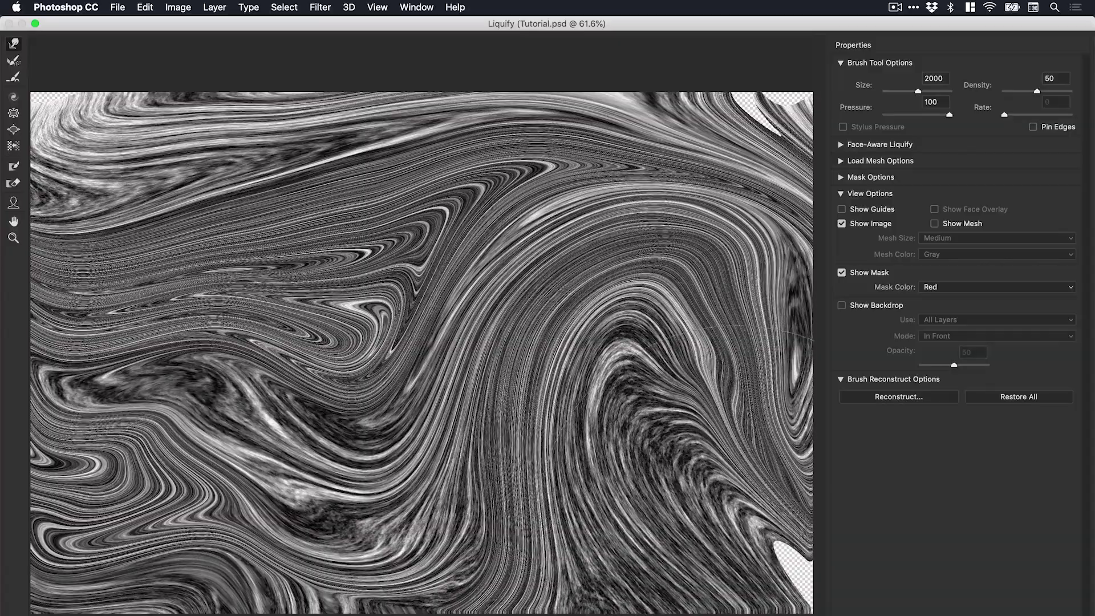
pyautogui.moveTo(650, 477); pyautogui.dragTo(793, 576)
pyautogui.moveTo(562, 382)
pyautogui.mouseDown()
pyautogui.moveTo(331, 211)
pyautogui.moveTo(571, 325)
pyautogui.moveTo(485, 365)
pyautogui.moveTo(291, 222)
pyautogui.moveTo(254, 108)
pyautogui.moveTo(628, 319)
pyautogui.moveTo(468, 462)
pyautogui.moveTo(479, 364)
pyautogui.mouseUp()
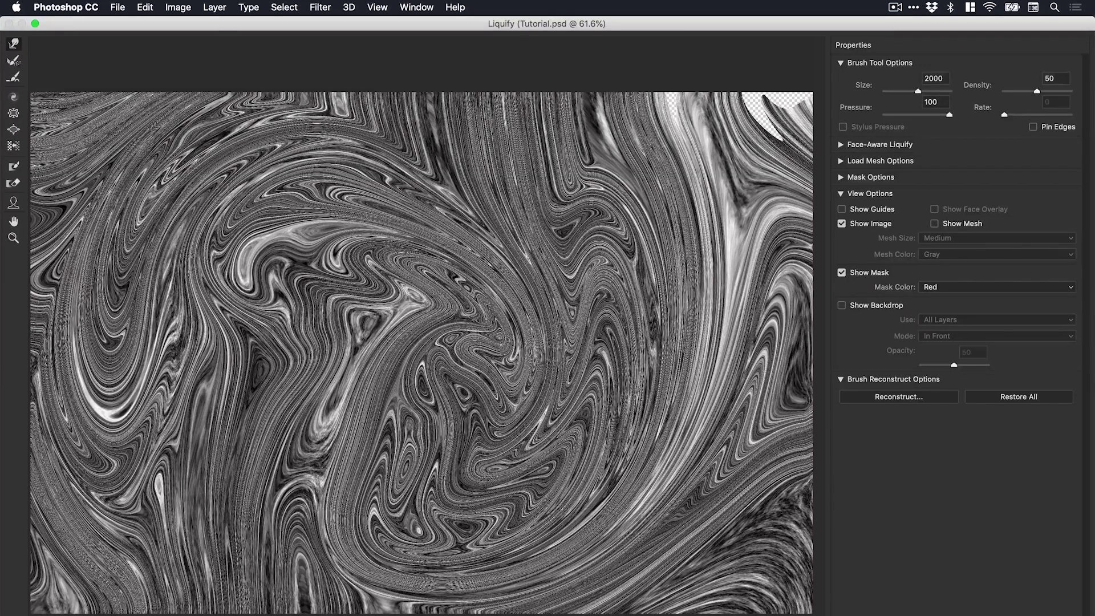
pyautogui.press('Return')
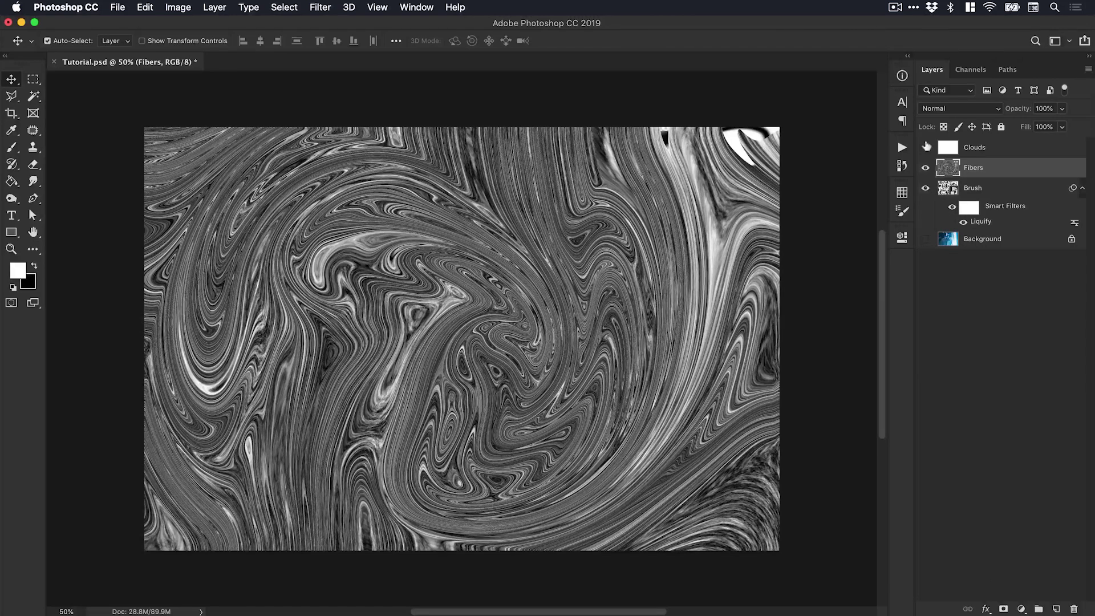
# - Show and select the Clouds layer and render Clouds on it
pyautogui.click(927, 147)
pyautogui.click(990, 150)
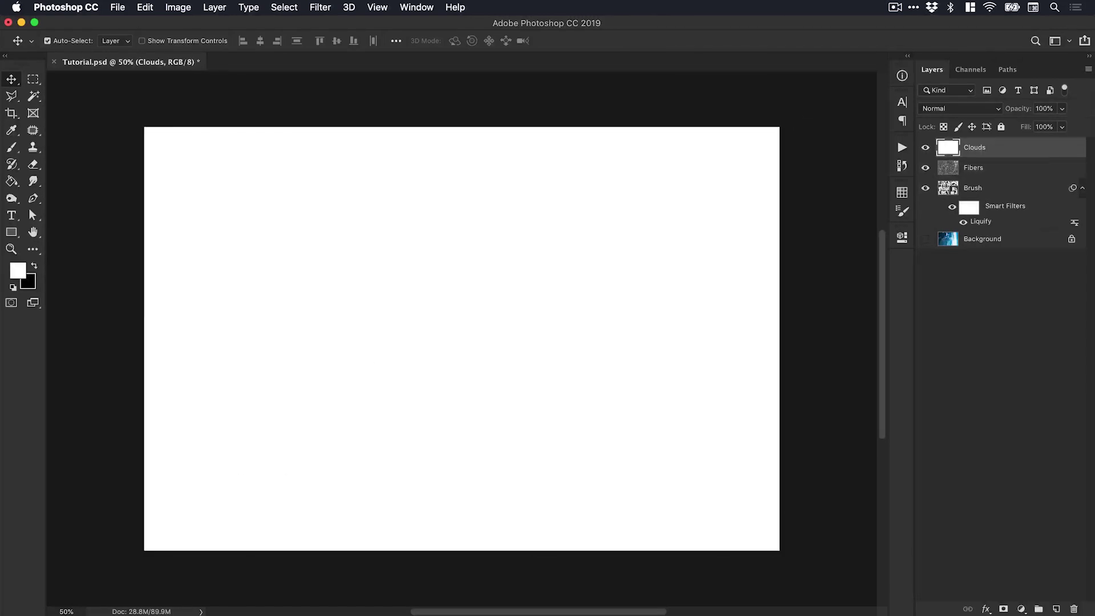
pyautogui.click(336, 7)
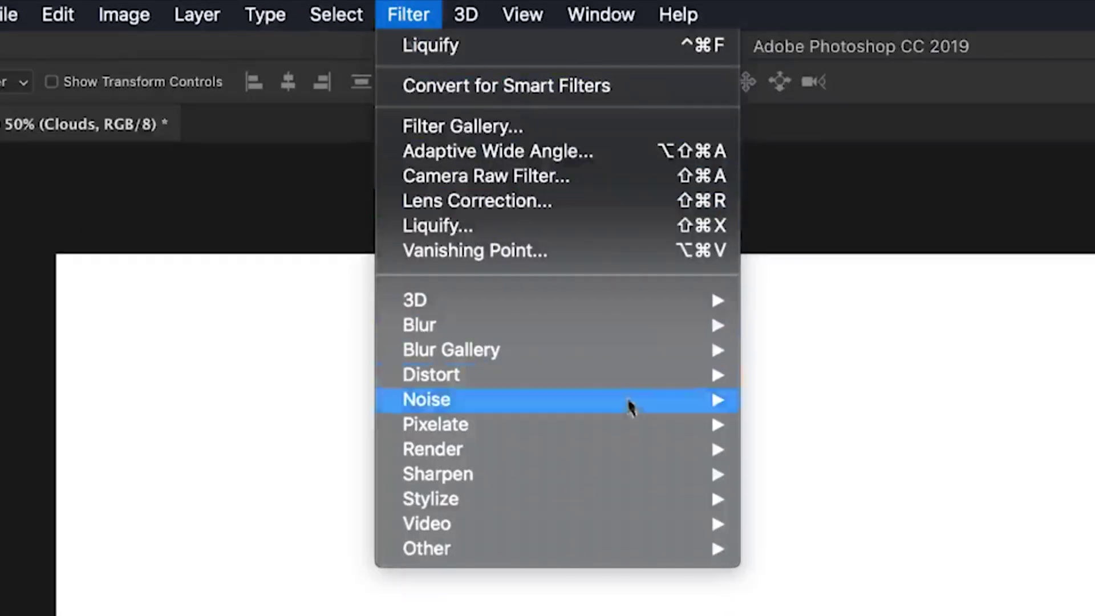
pyautogui.moveTo(437, 224)
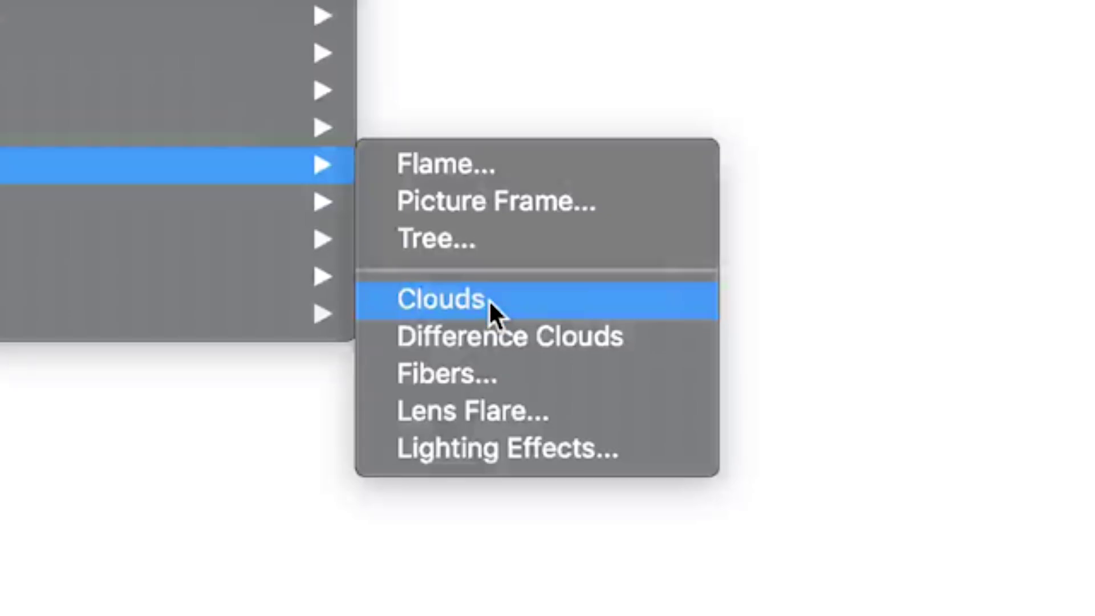
pyautogui.click(827, 541)
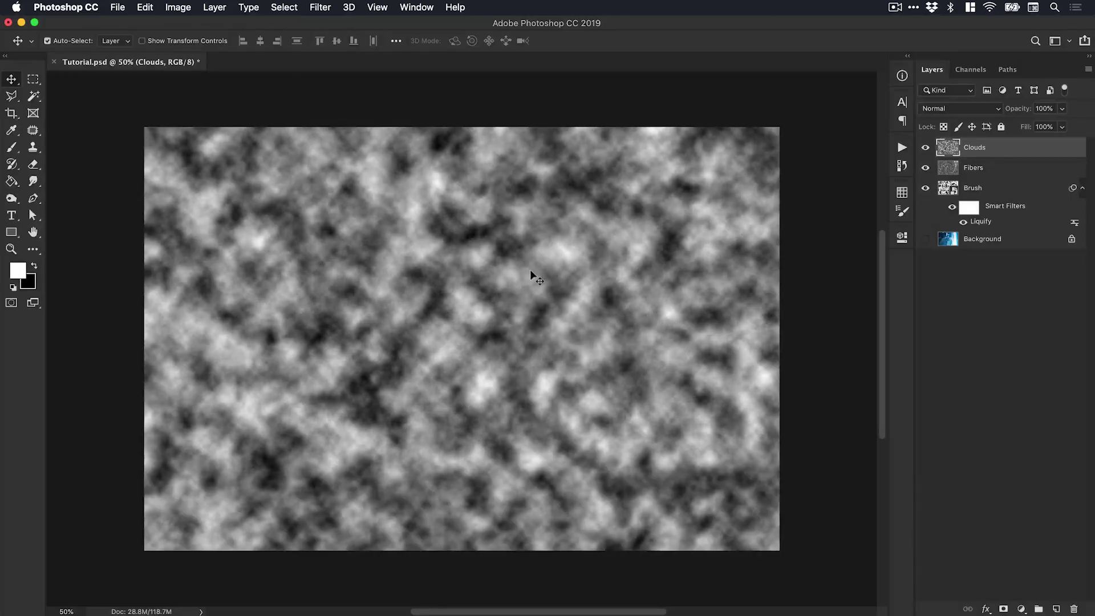
# - Start Liquify on the Clouds layer and swirl the centre and left of the clouds with the 2000 brush
pyautogui.click(323, 7)
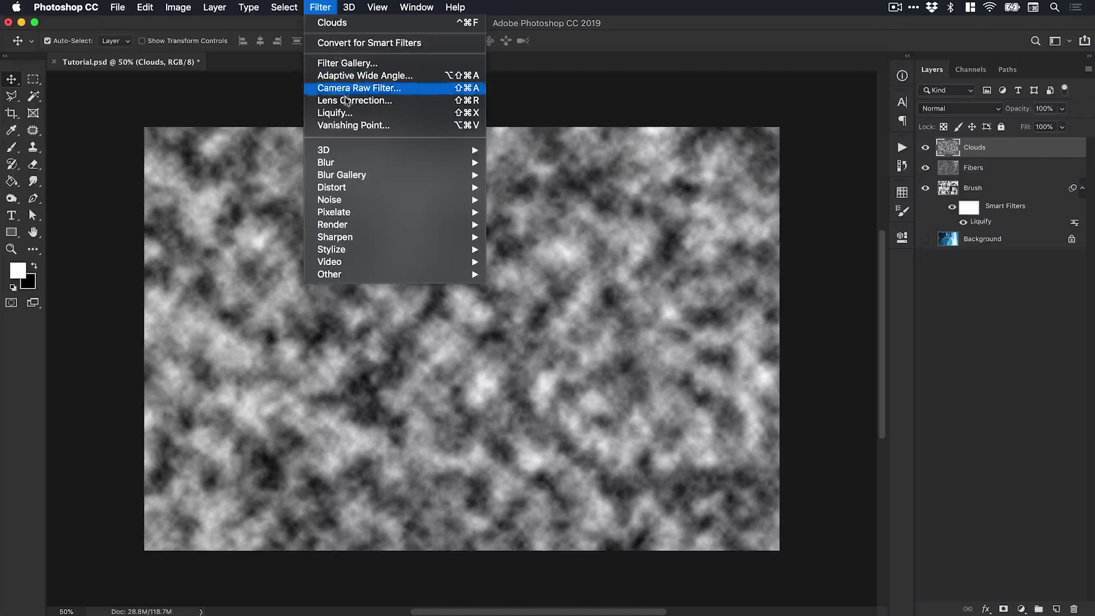
pyautogui.click(343, 114)
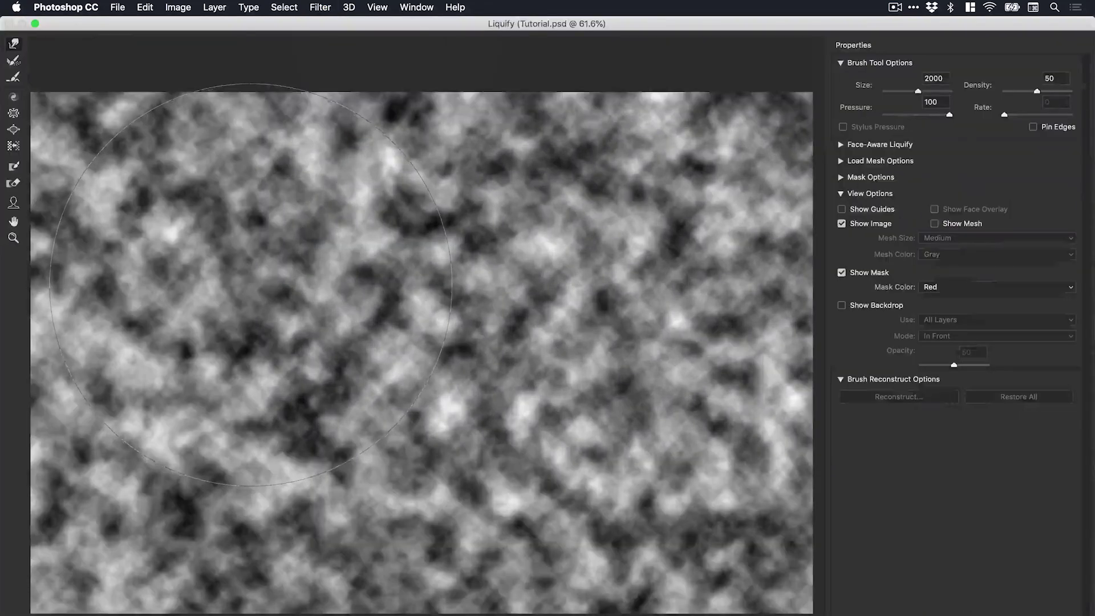
pyautogui.moveTo(157, 260)
pyautogui.mouseDown()
pyautogui.moveTo(177, 197)
pyautogui.moveTo(245, 313)
pyautogui.moveTo(388, 371)
pyautogui.moveTo(380, 359)
pyautogui.moveTo(399, 319)
pyautogui.moveTo(394, 354)
pyautogui.moveTo(420, 345)
pyautogui.mouseUp()
pyautogui.moveTo(250, 431); pyautogui.dragTo(188, 468)
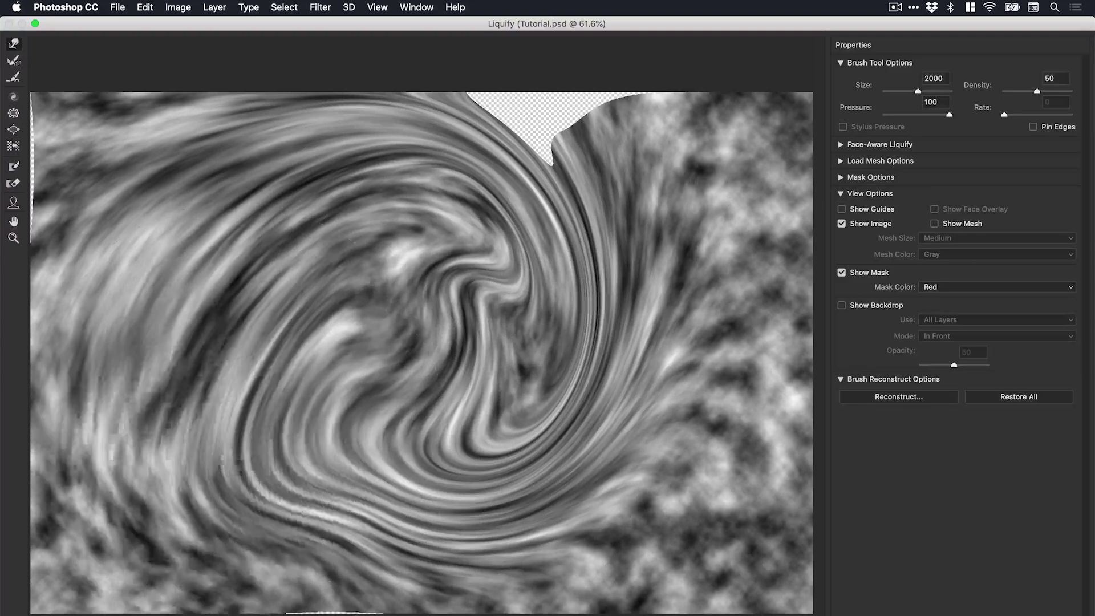
pyautogui.moveTo(263, 485); pyautogui.dragTo(182, 525)
pyautogui.moveTo(126, 308); pyautogui.dragTo(58, 200)
pyautogui.moveTo(109, 428); pyautogui.dragTo(74, 542)
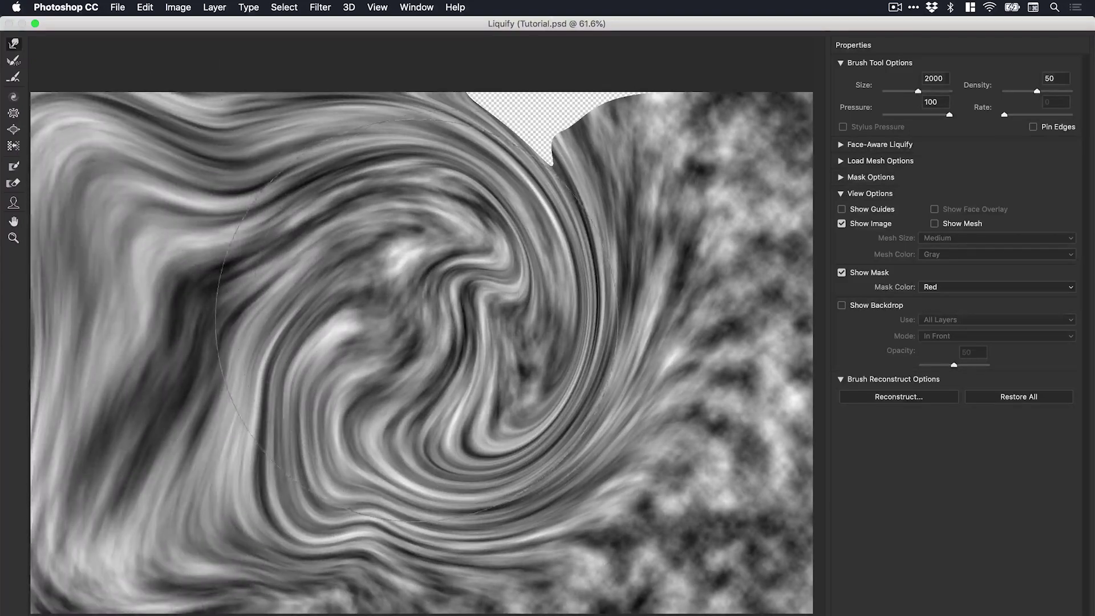
# - Push the cloud swirl towards the upper-right corner and warp the untouched clouds in the lower right
pyautogui.moveTo(422, 342)
pyautogui.mouseDown()
pyautogui.moveTo(354, 353)
pyautogui.moveTo(639, 171)
pyautogui.mouseUp()
pyautogui.moveTo(571, 251); pyautogui.dragTo(770, 137)
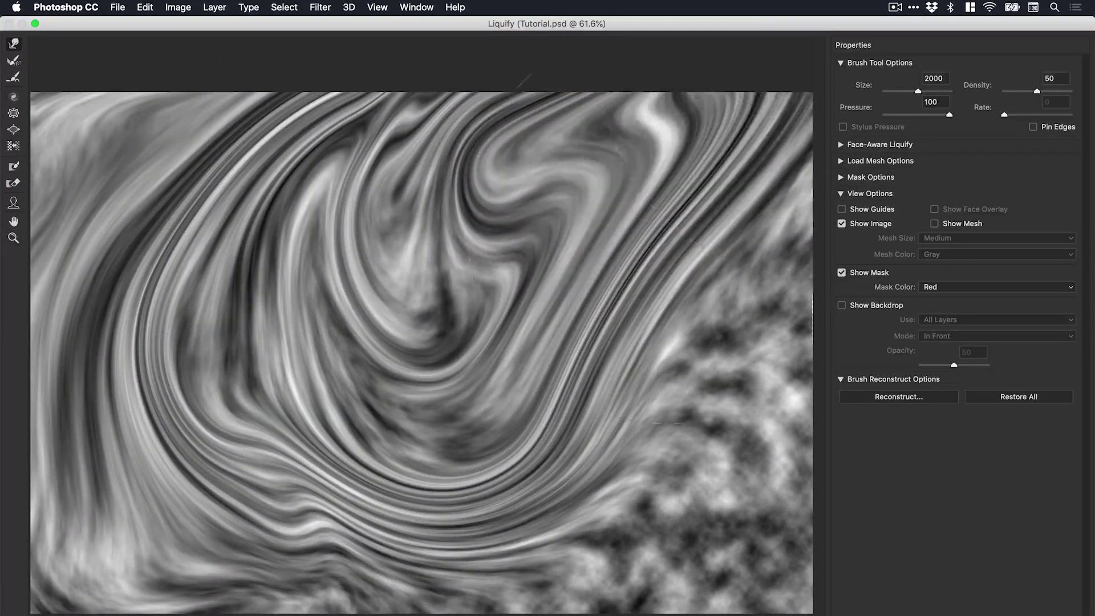
pyautogui.moveTo(765, 496); pyautogui.dragTo(673, 388)
pyautogui.moveTo(576, 448); pyautogui.dragTo(759, 434)
# - Sweep the Liquify brush back and forth across the canvas centre to wind the clouds into a large swirl
pyautogui.moveTo(542, 376)
pyautogui.mouseDown()
pyautogui.moveTo(573, 462)
pyautogui.moveTo(530, 445)
pyautogui.moveTo(274, 450)
pyautogui.mouseUp()
pyautogui.moveTo(171, 485); pyautogui.dragTo(223, 508)
pyautogui.moveTo(274, 257)
pyautogui.mouseDown()
pyautogui.moveTo(396, 439)
pyautogui.moveTo(297, 228)
pyautogui.moveTo(301, 109)
pyautogui.mouseUp()
pyautogui.moveTo(565, 274)
pyautogui.mouseDown()
pyautogui.moveTo(571, 451)
pyautogui.moveTo(485, 513)
pyautogui.mouseUp()
pyautogui.moveTo(286, 411)
pyautogui.mouseDown()
pyautogui.moveTo(457, 451)
pyautogui.moveTo(496, 493)
pyautogui.mouseUp()
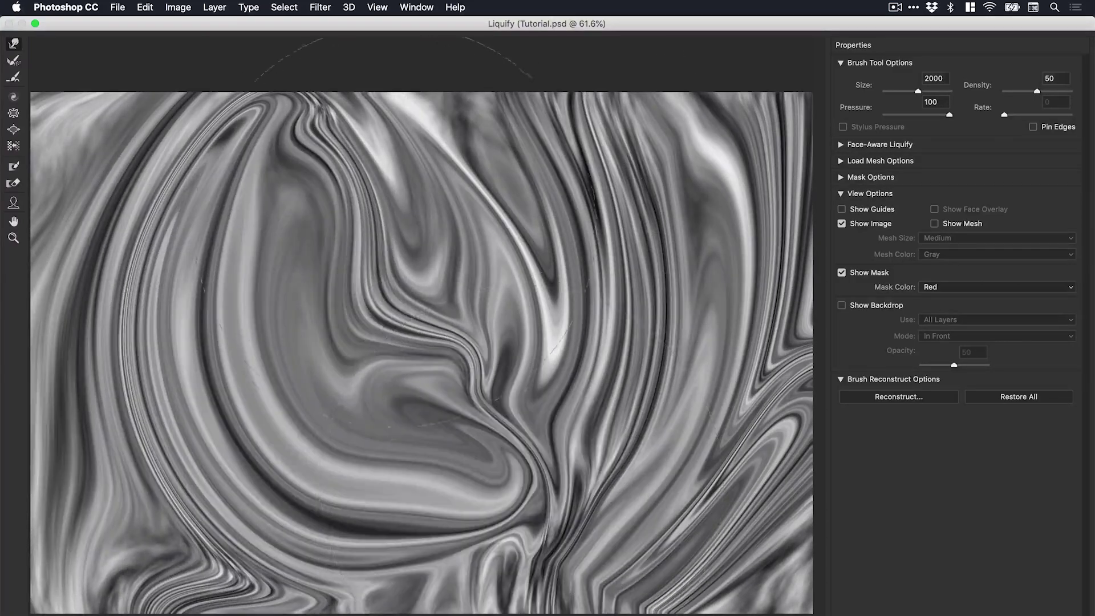
pyautogui.moveTo(425, 211)
pyautogui.mouseDown()
pyautogui.moveTo(325, 285)
pyautogui.moveTo(456, 251)
pyautogui.moveTo(377, 286)
pyautogui.mouseUp()
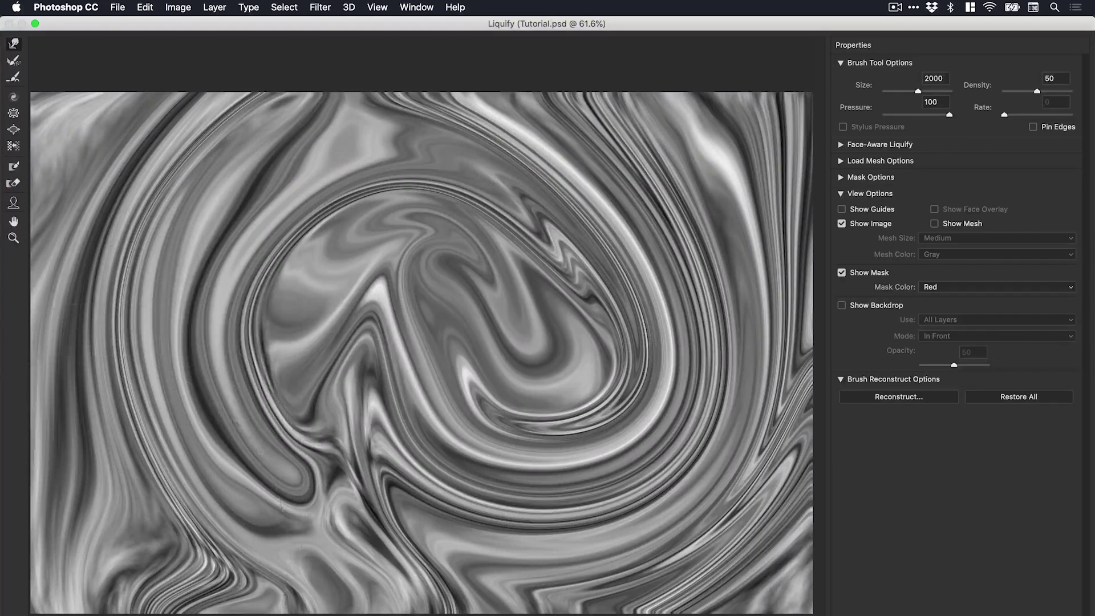
# - Fold the left side of the clouds into waves, bend the upper middle downwards, and apply the Liquify filter
pyautogui.moveTo(43, 365)
pyautogui.mouseDown()
pyautogui.moveTo(51, 319)
pyautogui.moveTo(271, 274)
pyautogui.mouseUp()
pyautogui.moveTo(271, 273); pyautogui.dragTo(240, 454)
pyautogui.moveTo(240, 454); pyautogui.dragTo(85, 474)
pyautogui.moveTo(57, 320); pyautogui.dragTo(274, 274)
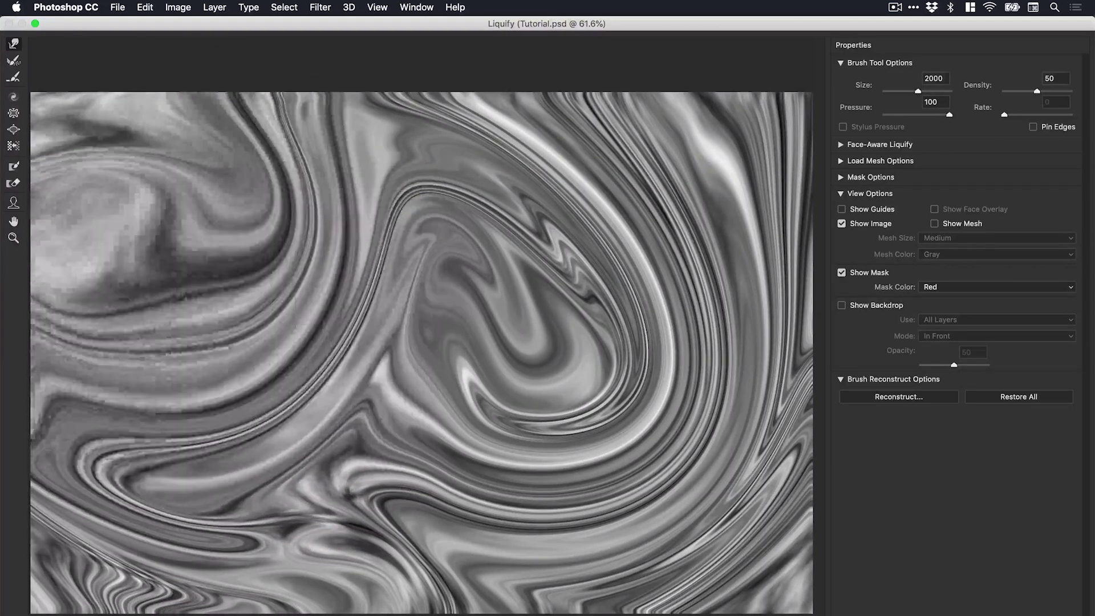
pyautogui.moveTo(35, 274); pyautogui.dragTo(343, 285)
pyautogui.moveTo(342, 285)
pyautogui.mouseDown()
pyautogui.moveTo(154, 342)
pyautogui.moveTo(62, 302)
pyautogui.mouseUp()
pyautogui.moveTo(297, 311); pyautogui.dragTo(91, 450)
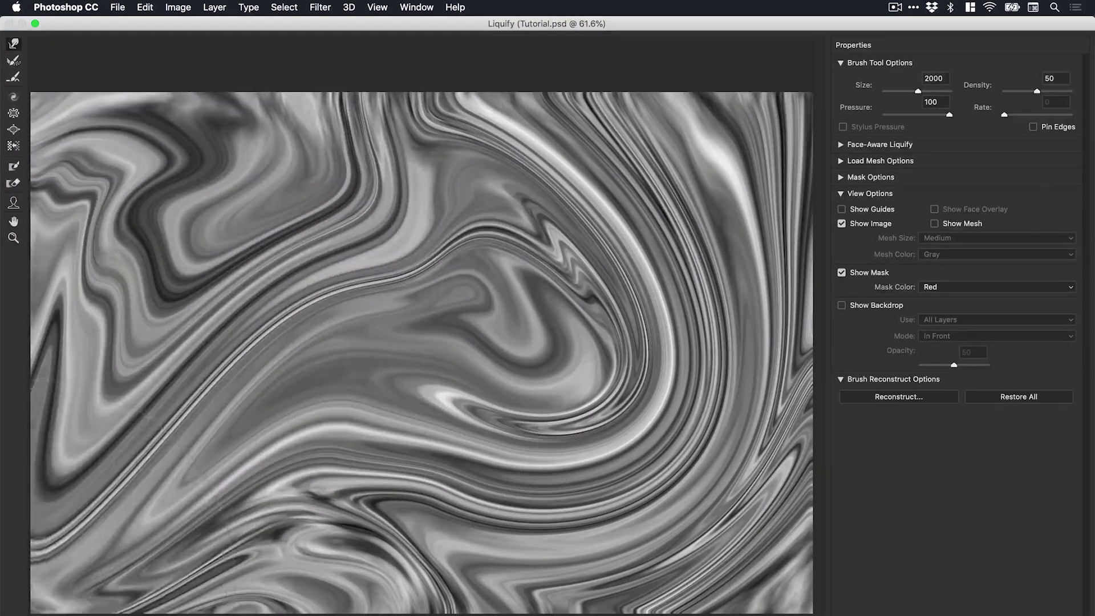
pyautogui.moveTo(394, 234)
pyautogui.mouseDown()
pyautogui.moveTo(471, 371)
pyautogui.moveTo(450, 341)
pyautogui.mouseUp()
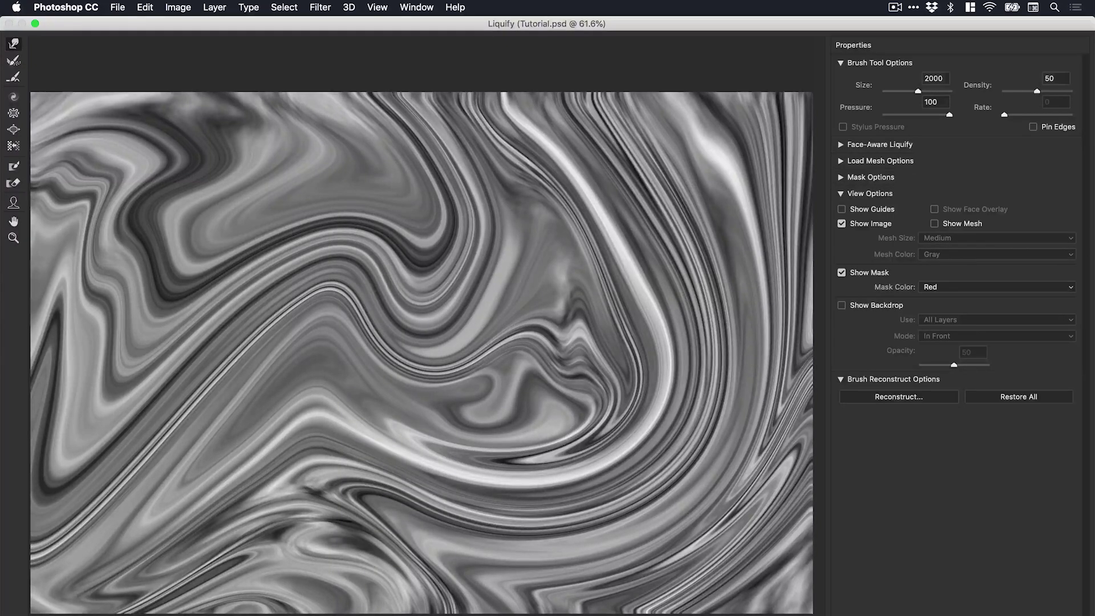
pyautogui.click(1021, 615)
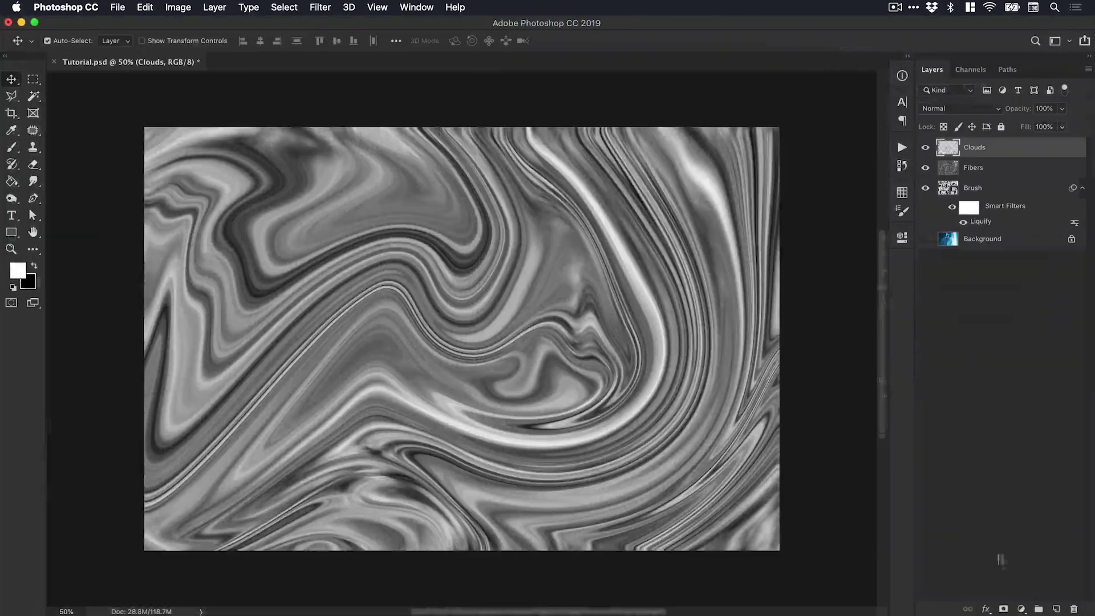
# - Hide the Fibers and Clouds layers, then show them again one by one to compare the three textures
pyautogui.click(926, 167)
pyautogui.click(926, 148)
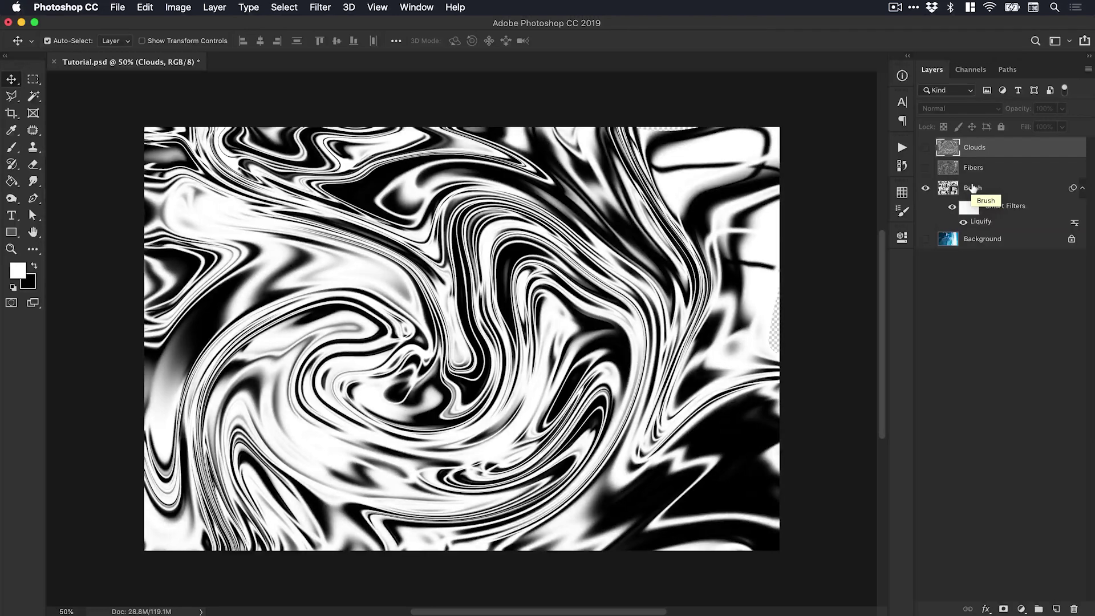
pyautogui.click(926, 168)
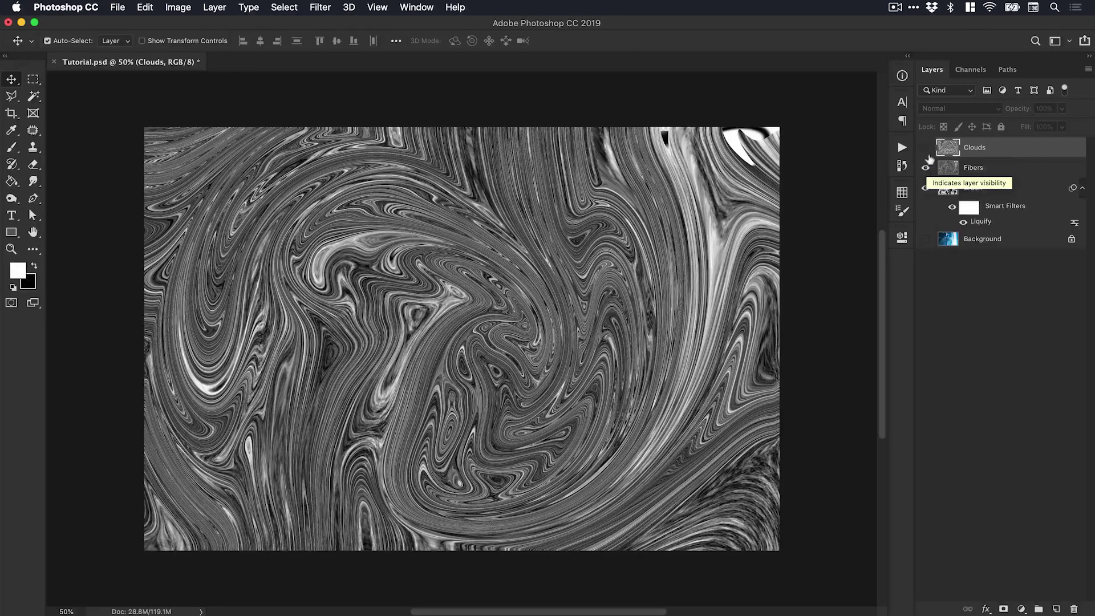
pyautogui.click(926, 148)
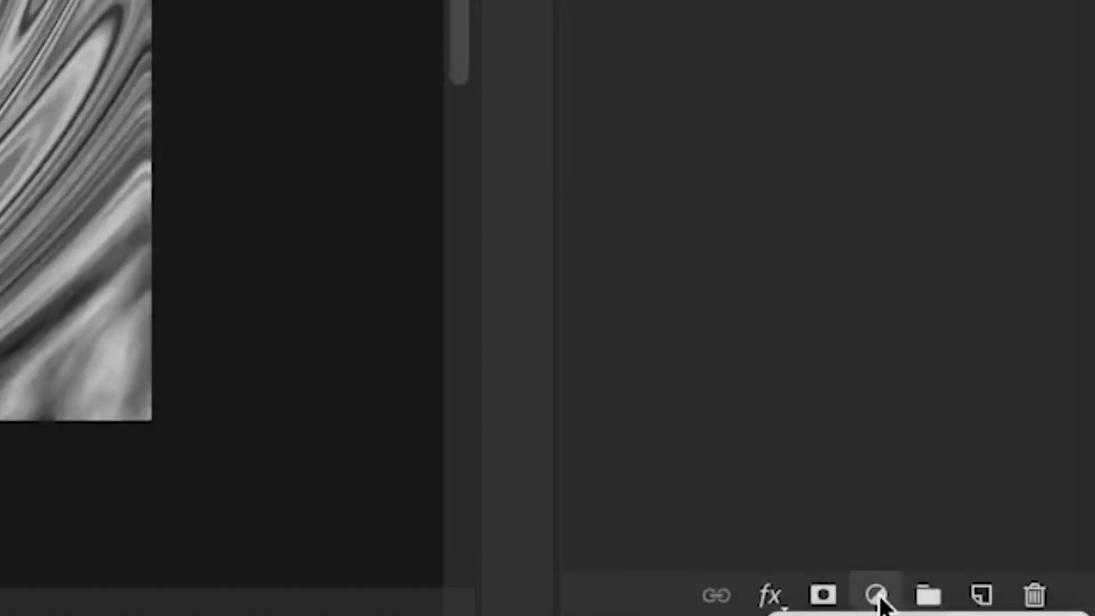
# - Add a Gradient Map adjustment layer above the Clouds layer and change its white colour stop to bright turquoise
pyautogui.click(883, 605)
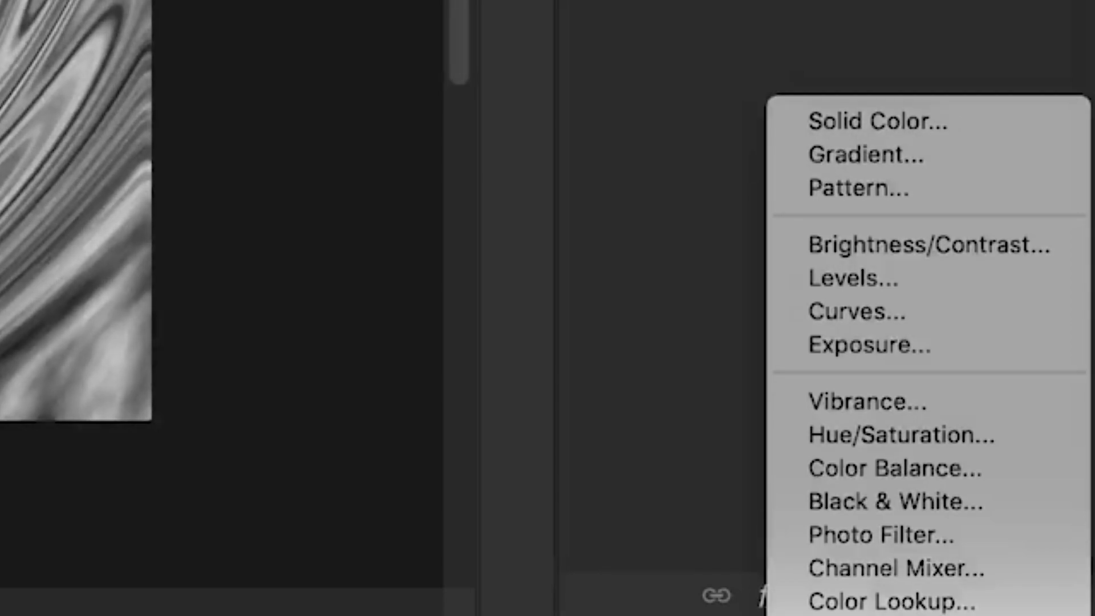
pyautogui.click(861, 615)
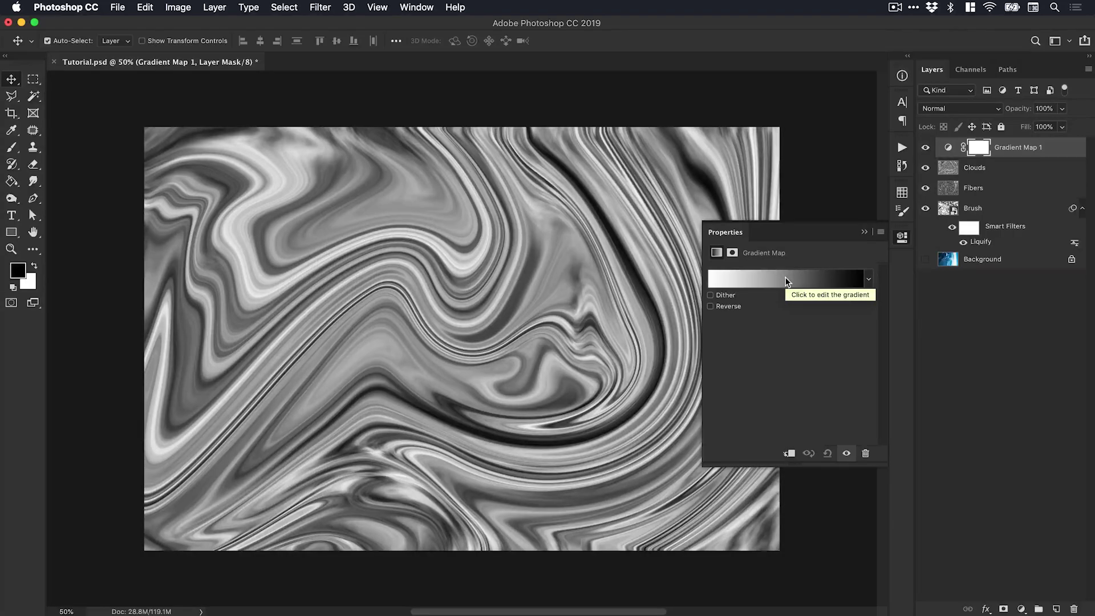
pyautogui.click(782, 273)
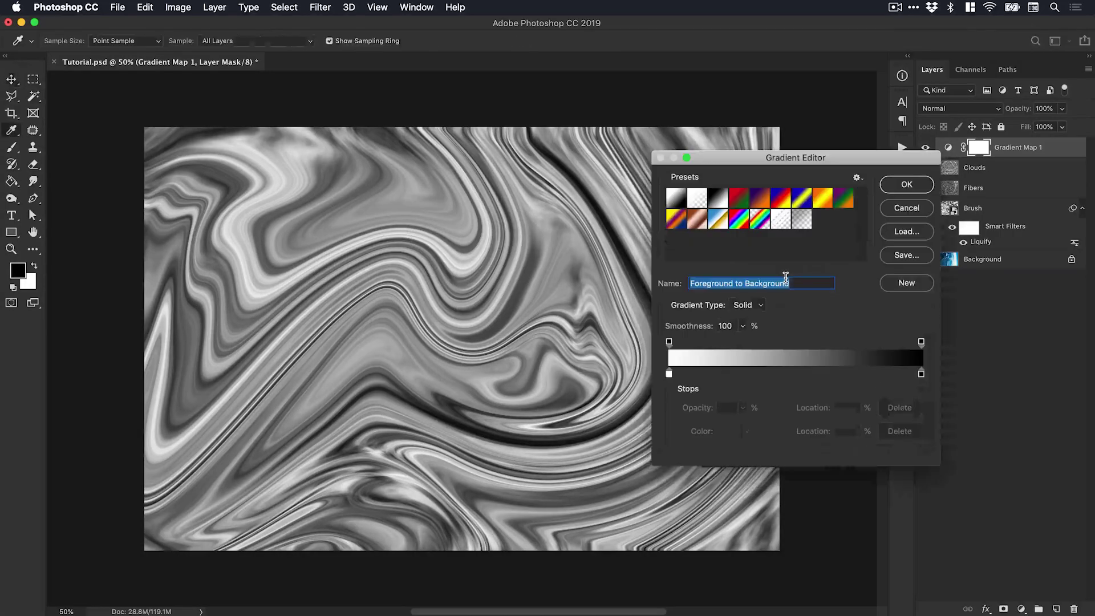
pyautogui.doubleClick(669, 375)
pyautogui.click(705, 390)
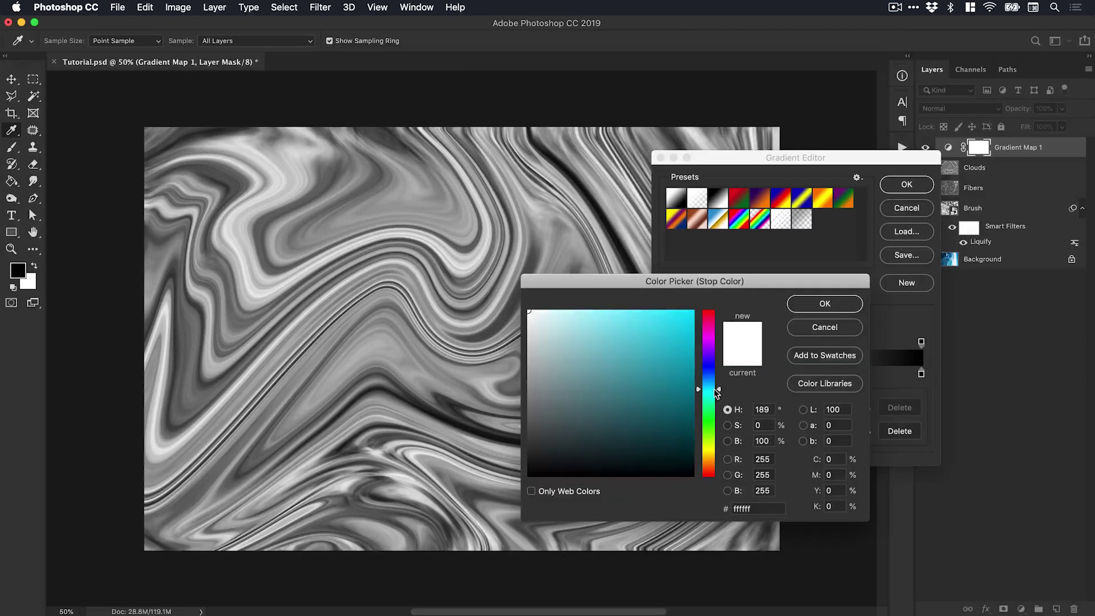
pyautogui.moveTo(662, 322); pyautogui.dragTo(661, 309)
pyautogui.click(709, 398)
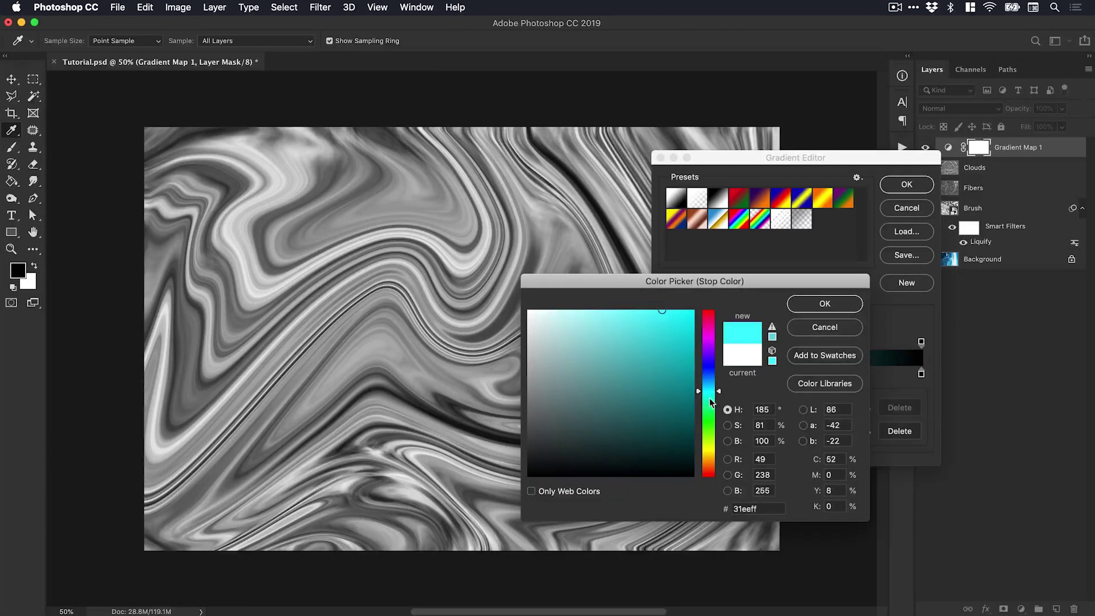
pyautogui.click(820, 303)
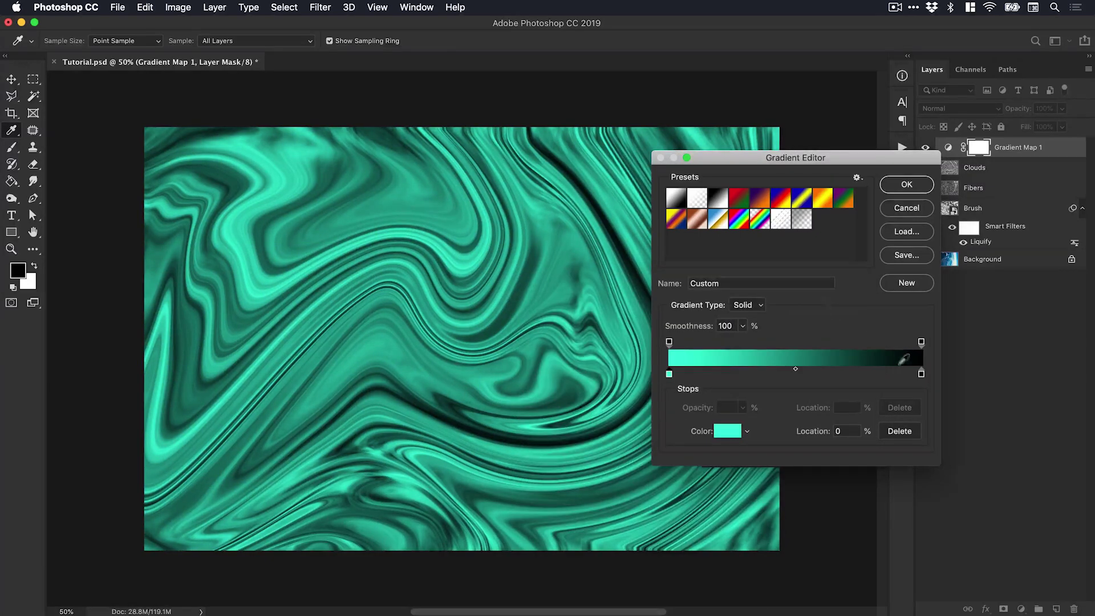
# - Change the gradient's black colour stop to medium blue 234f91 and apply the edited gradient
pyautogui.doubleClick(921, 375)
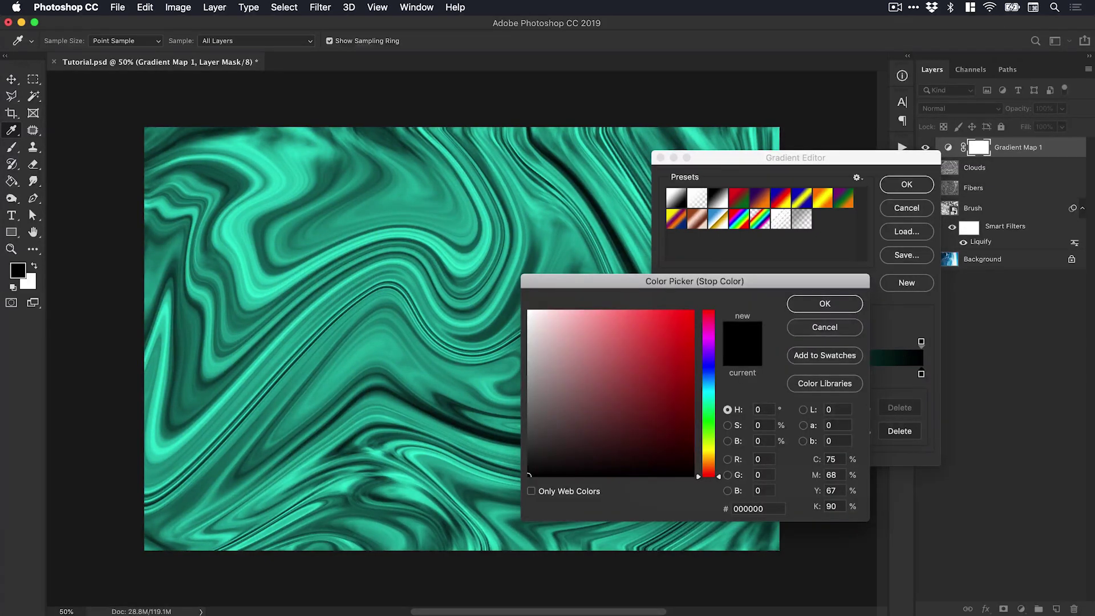
pyautogui.click(708, 368)
pyautogui.moveTo(664, 347)
pyautogui.mouseDown()
pyautogui.moveTo(651, 363)
pyautogui.moveTo(654, 381)
pyautogui.mouseUp()
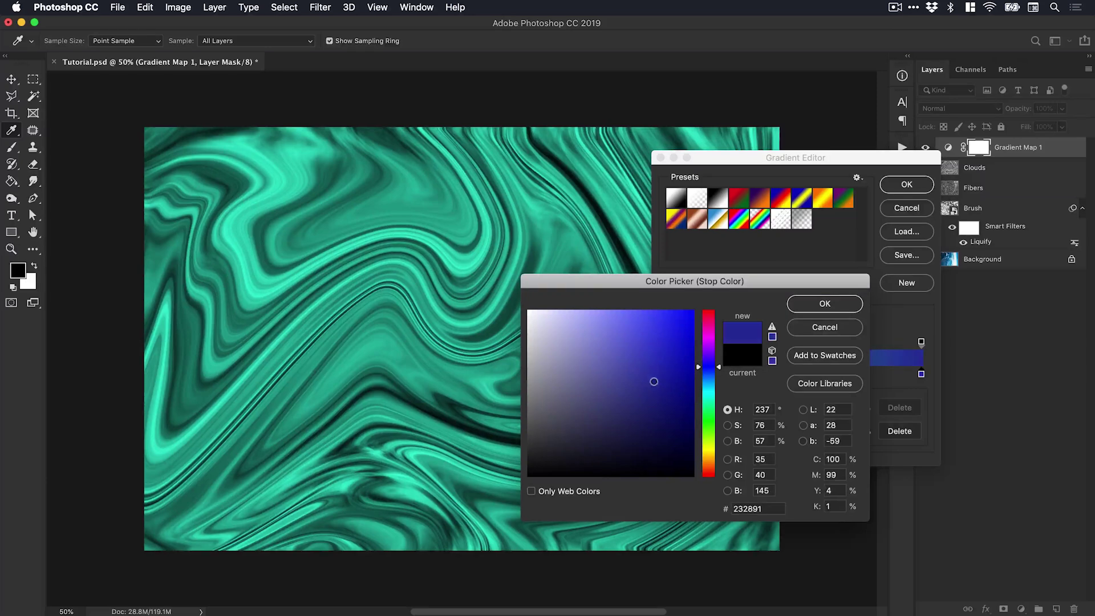
pyautogui.click(709, 376)
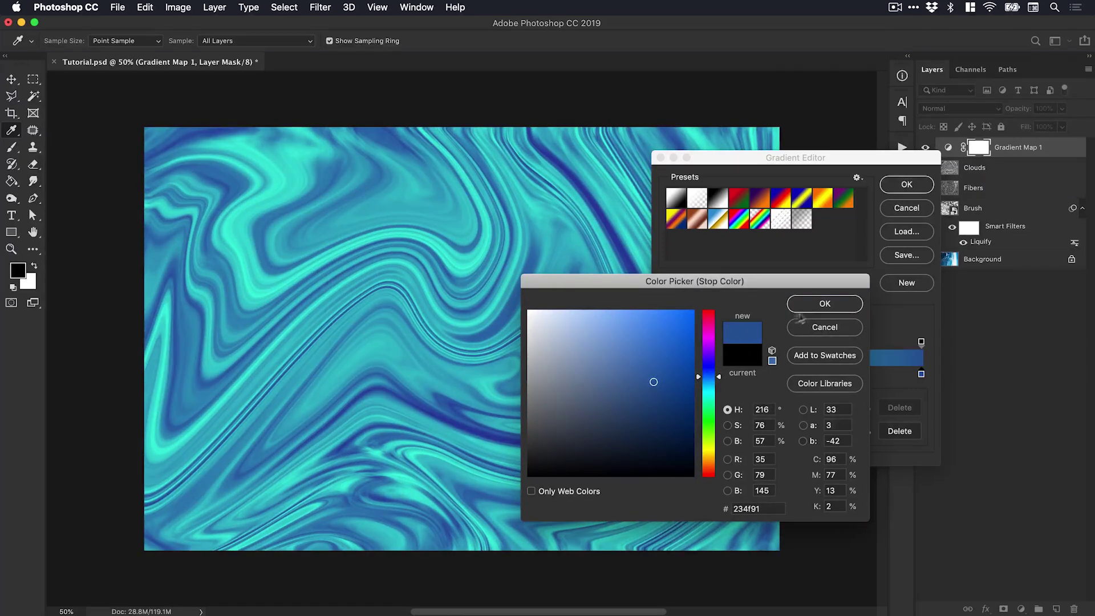
pyautogui.click(822, 304)
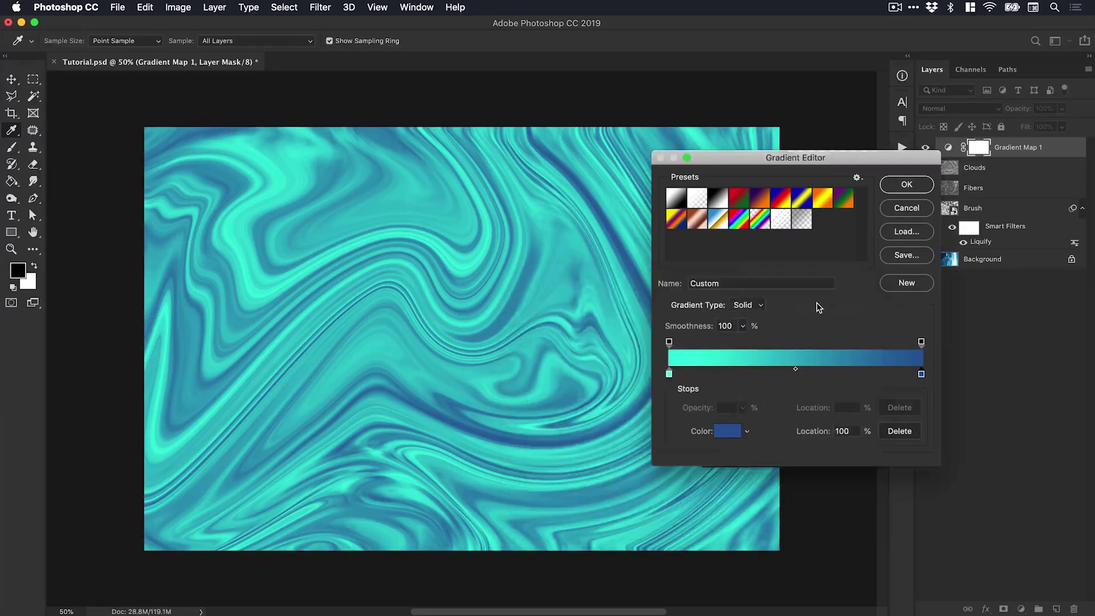
pyautogui.click(907, 185)
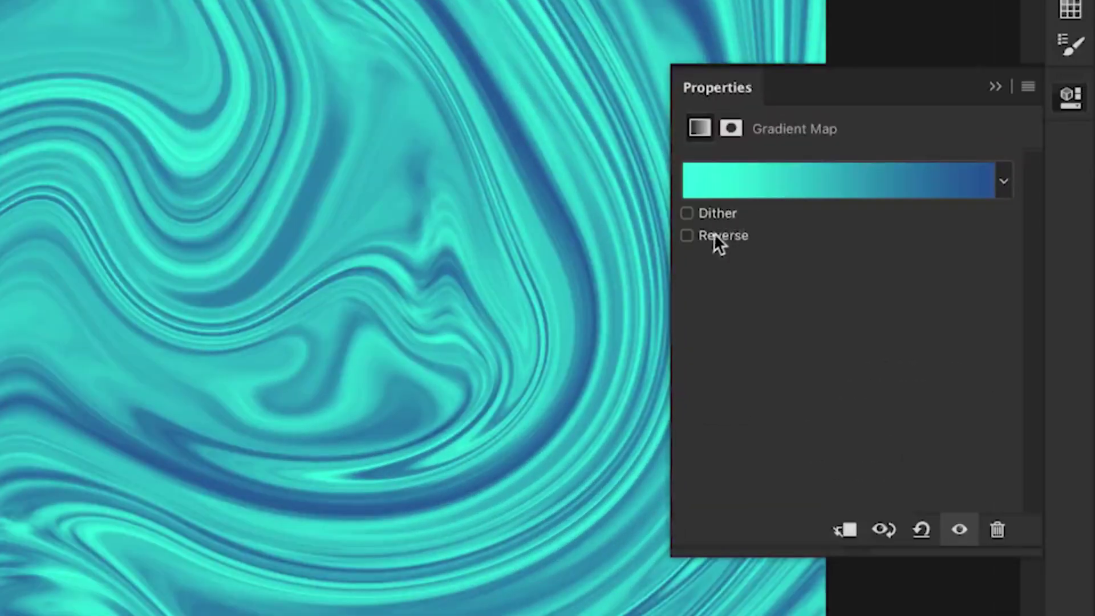
# - Try the gradient map with its colours reversed, switch the reversal back off and close its settings
pyautogui.click(712, 237)
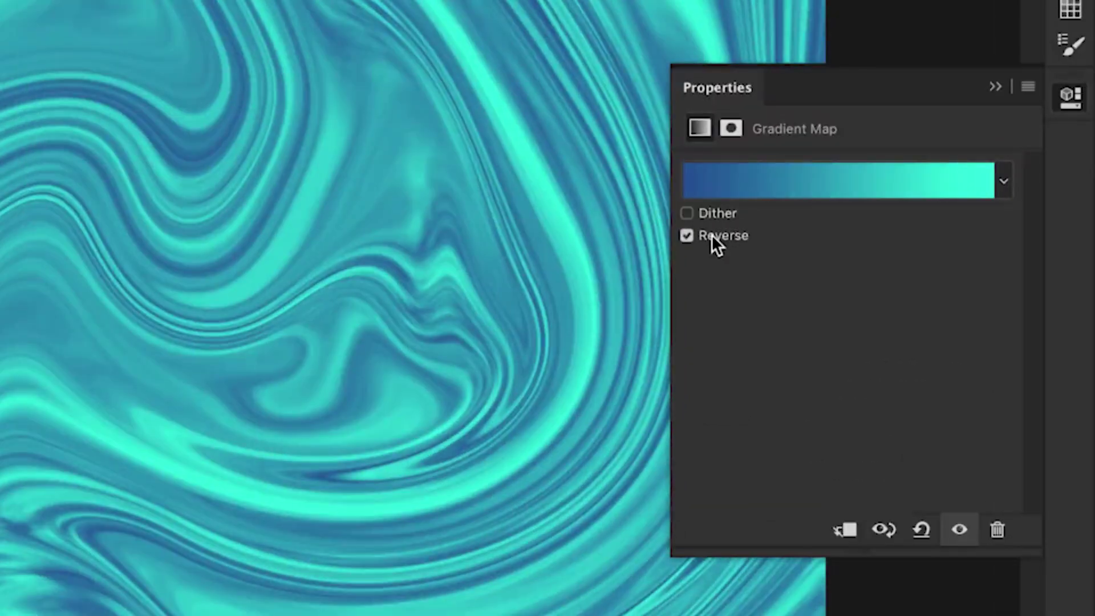
pyautogui.click(711, 235)
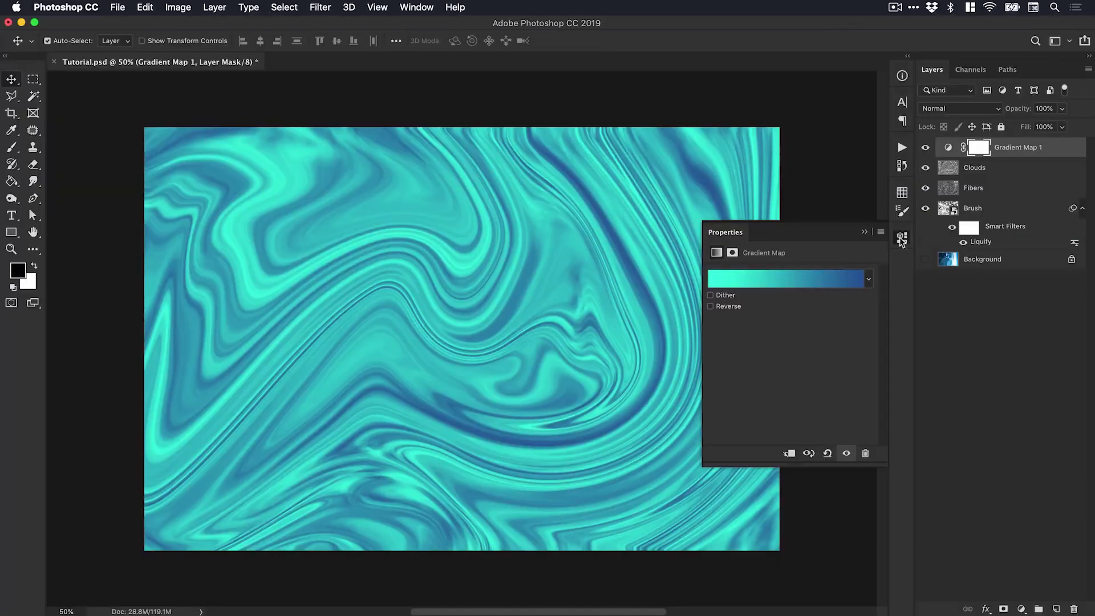
pyautogui.click(1071, 97)
# - Toggle the Gradient Map, Clouds, Fibers and Brush layers off and on to compare each texture with and without colour
pyautogui.click(925, 149)
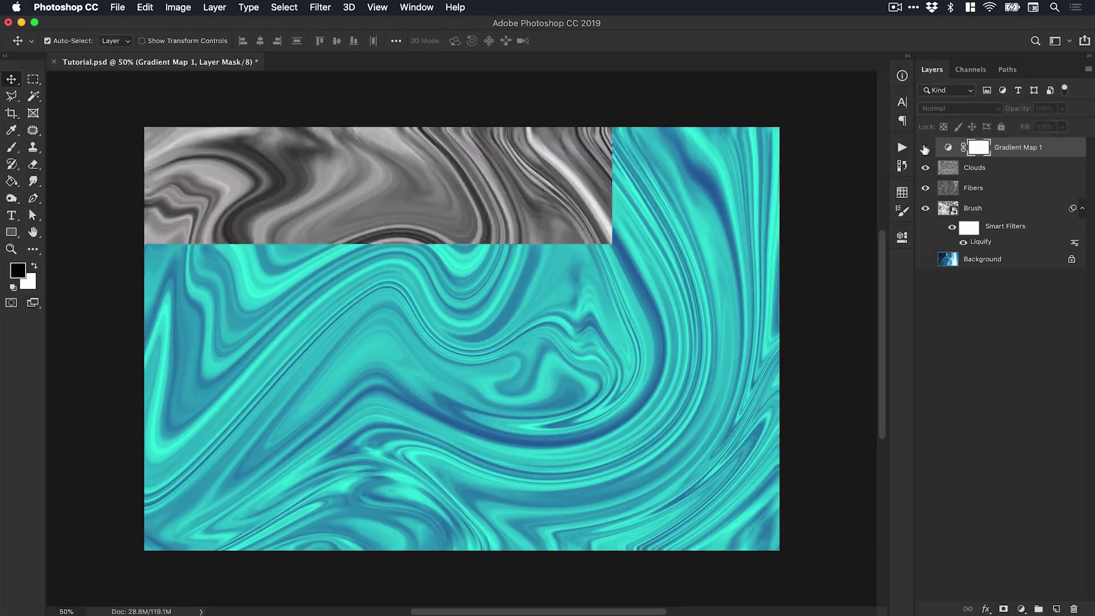
pyautogui.click(924, 149)
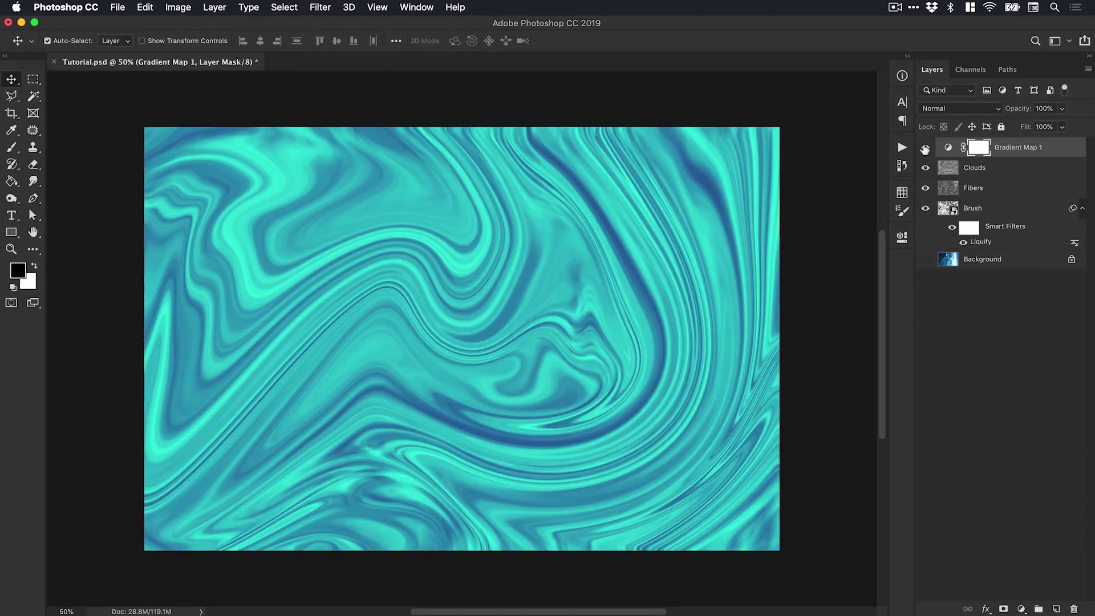
pyautogui.click(925, 169)
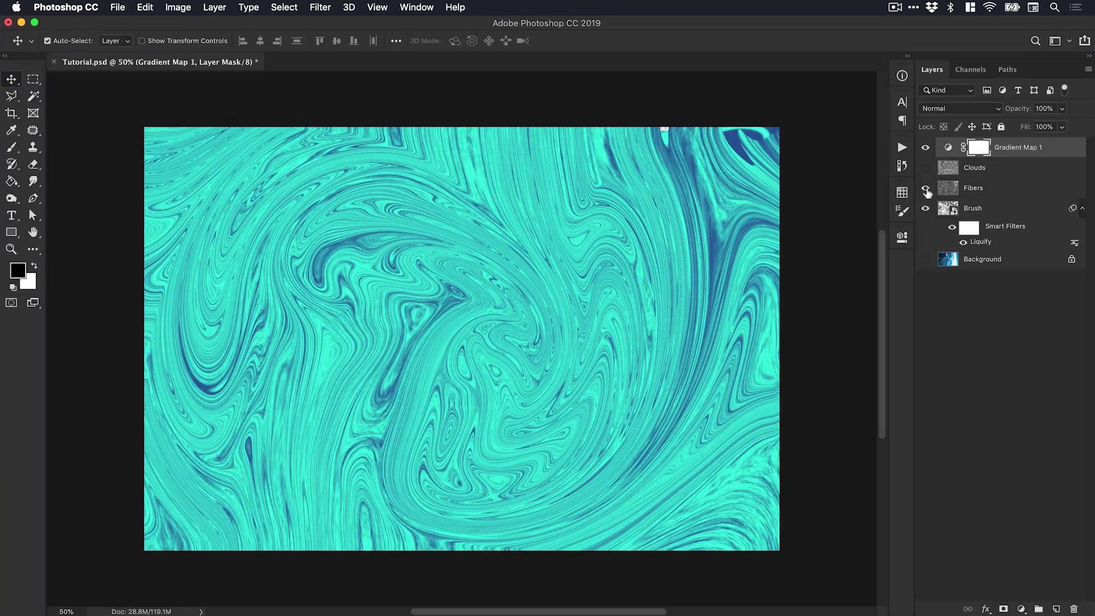
pyautogui.click(926, 189)
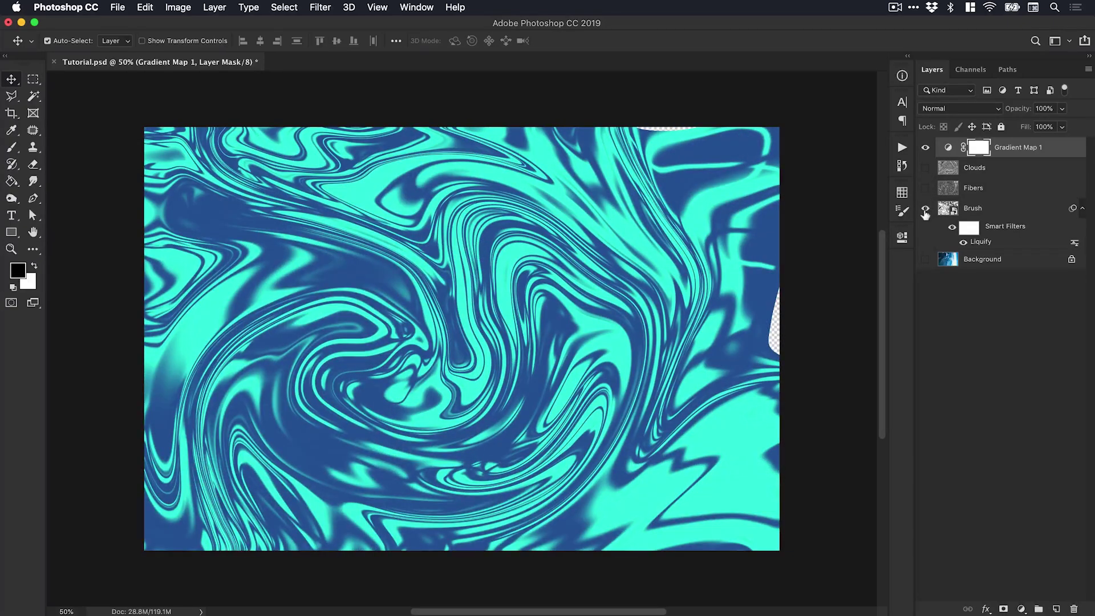
pyautogui.click(925, 209)
pyautogui.click(926, 209)
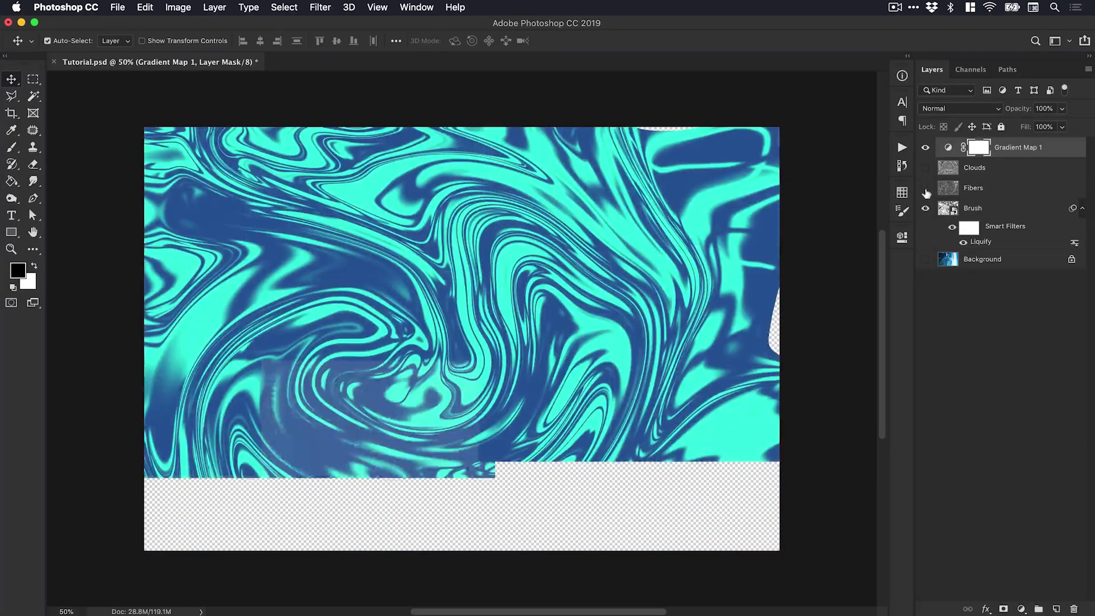
pyautogui.click(925, 188)
pyautogui.click(926, 169)
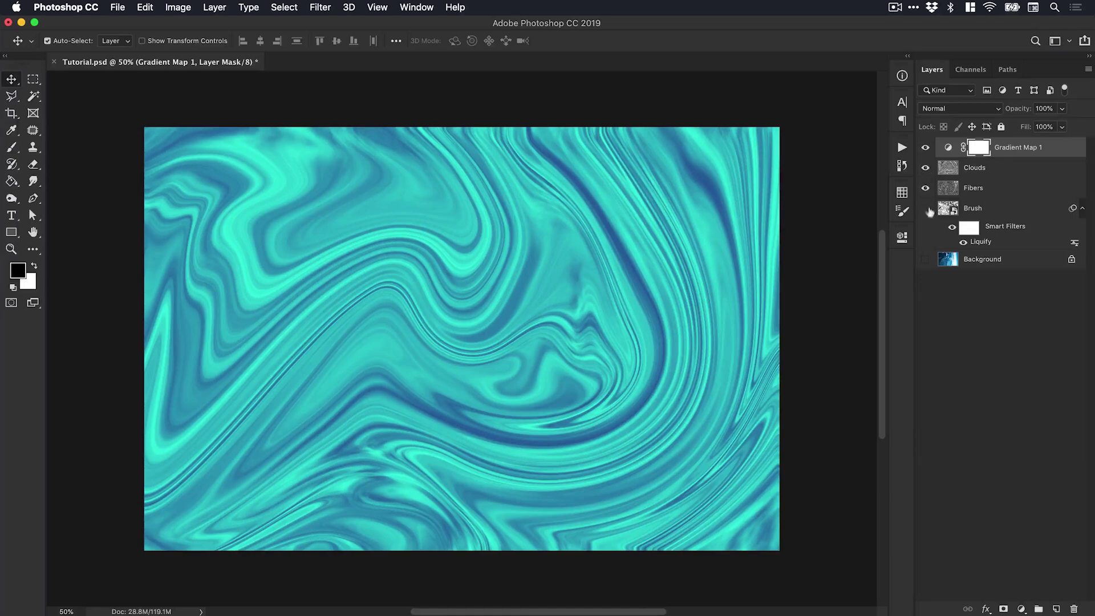
# - Hide the Gradient Map and the three texture layers, and show and select the Background photo
pyautogui.moveTo(926, 151); pyautogui.dragTo(927, 260)
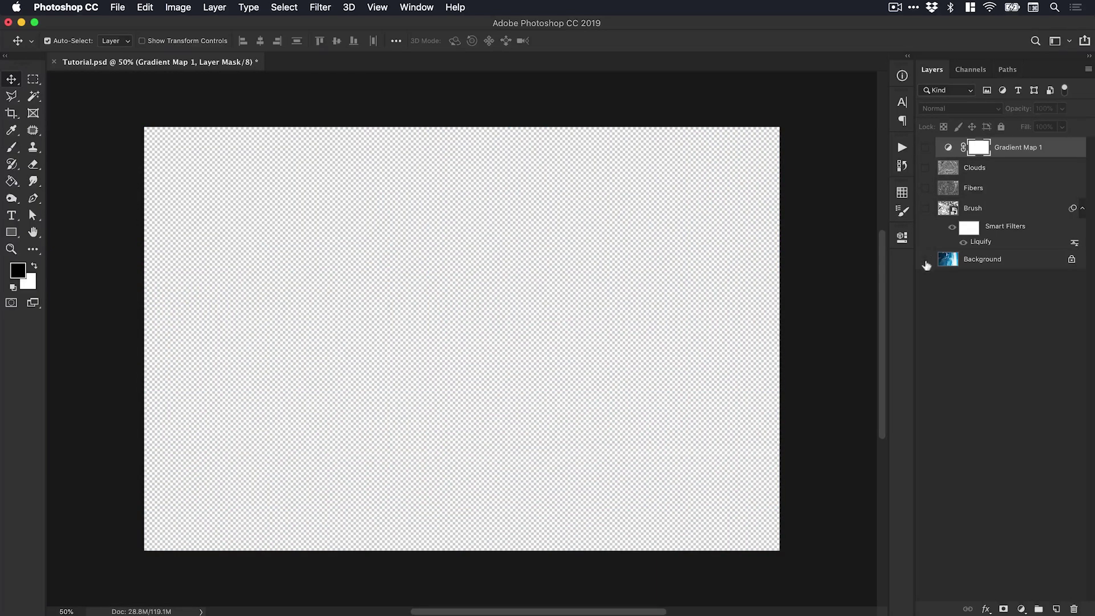
pyautogui.click(926, 260)
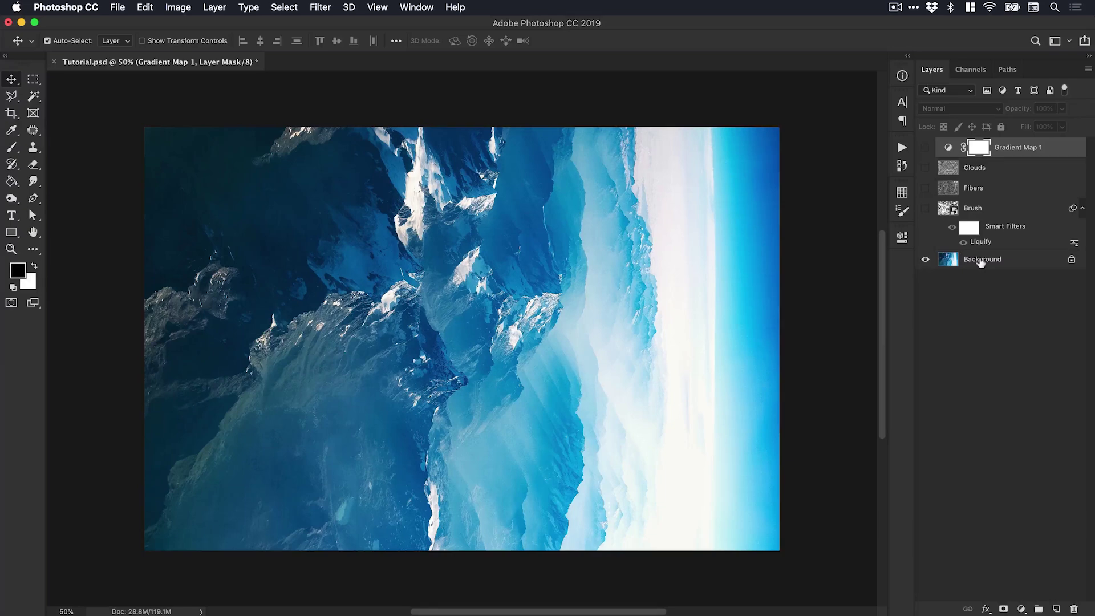
pyautogui.click(981, 260)
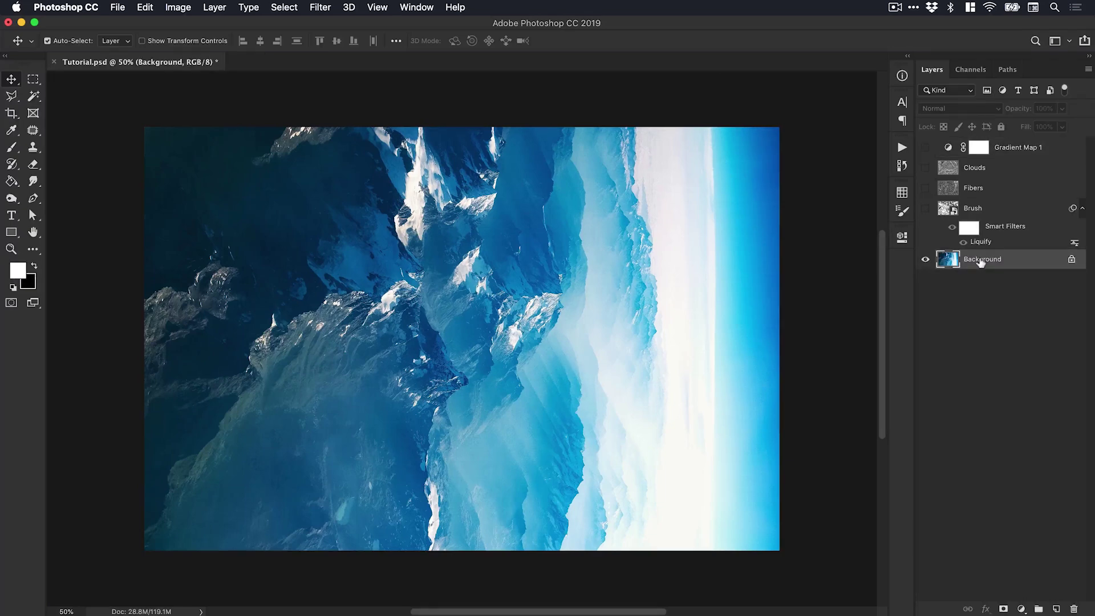
# - Unlock the Background as a regular layer named Layer 0 and convert it to a smart object
pyautogui.doubleClick(981, 260)
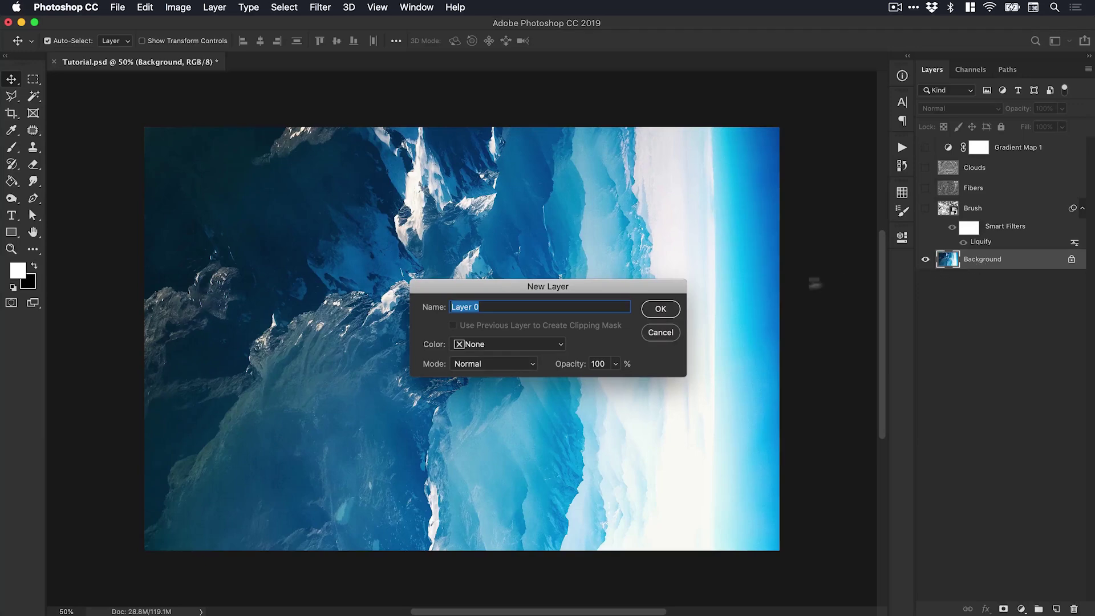
pyautogui.click(660, 313)
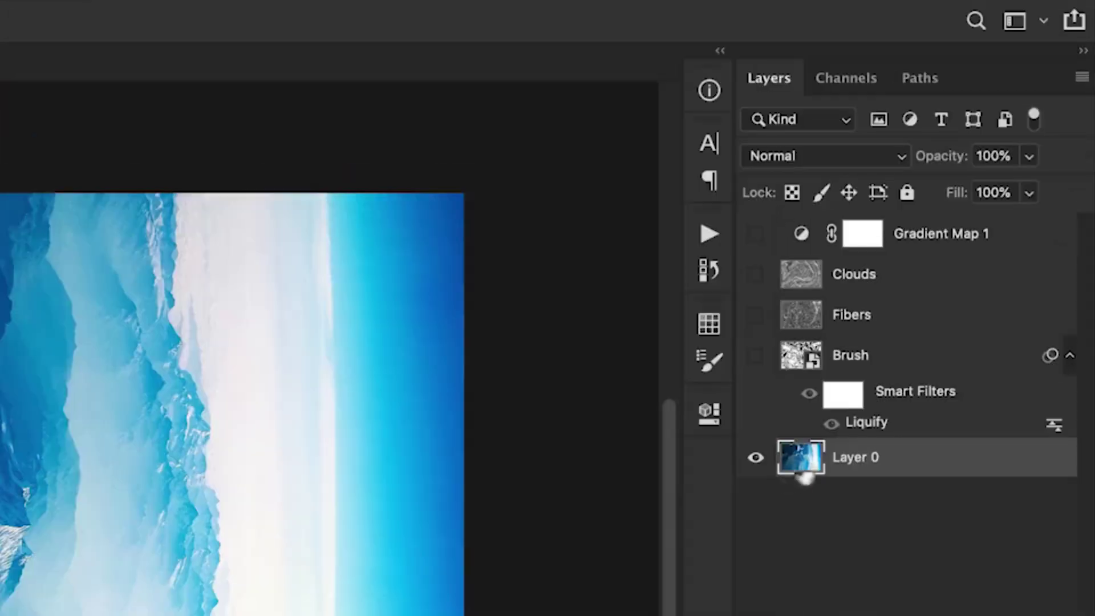
pyautogui.rightClick(873, 464)
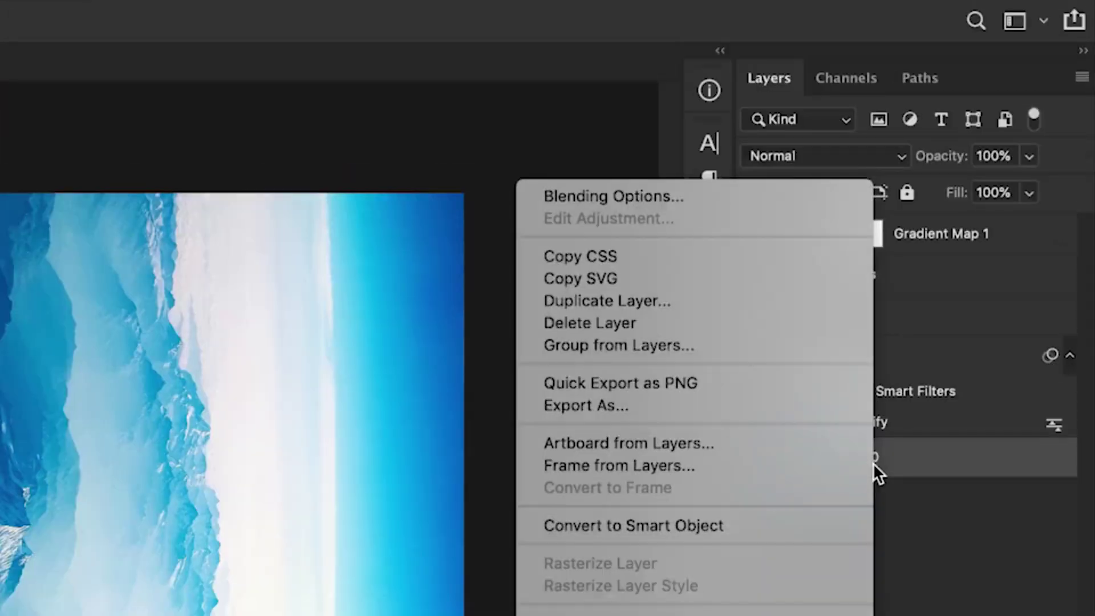
pyautogui.click(653, 526)
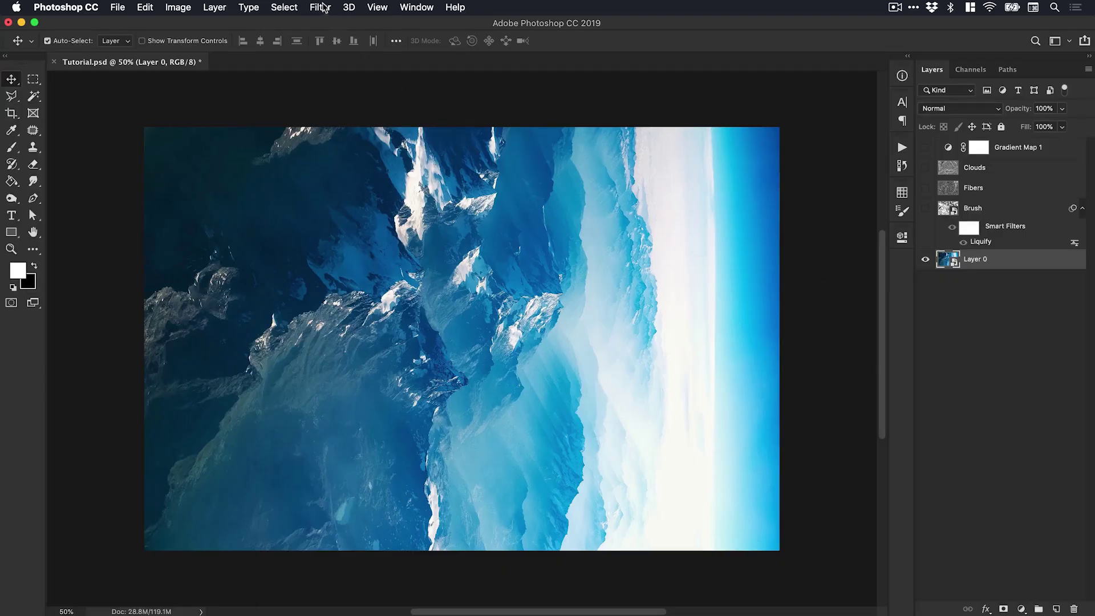
# - Open the Liquify filter on the photo and bend the mountain and cloud bands into large folds with a size 2000 brush
pyautogui.click(322, 7)
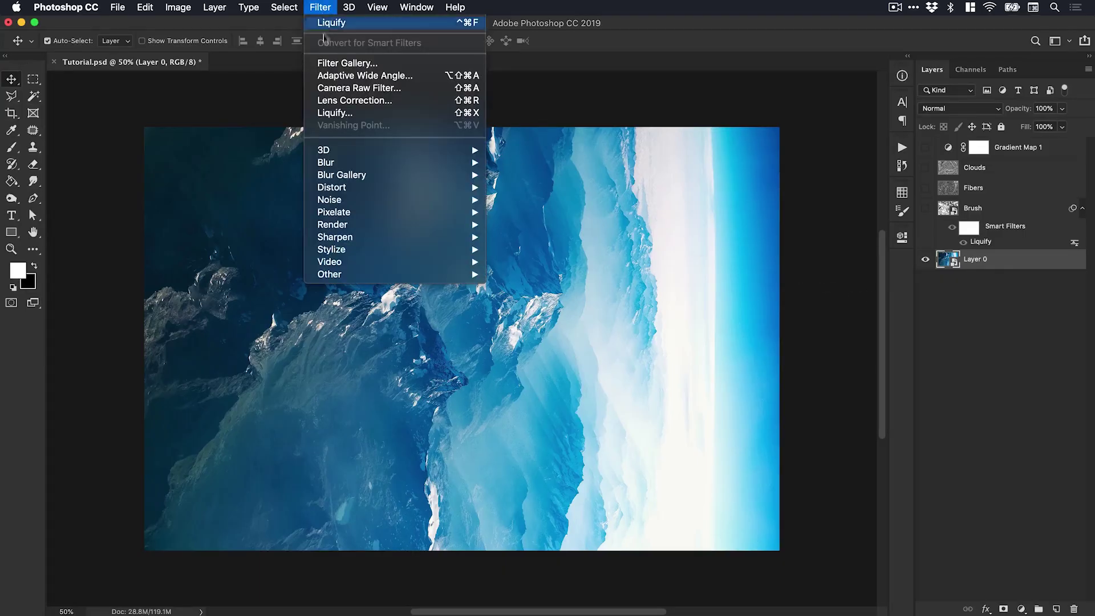
pyautogui.click(335, 111)
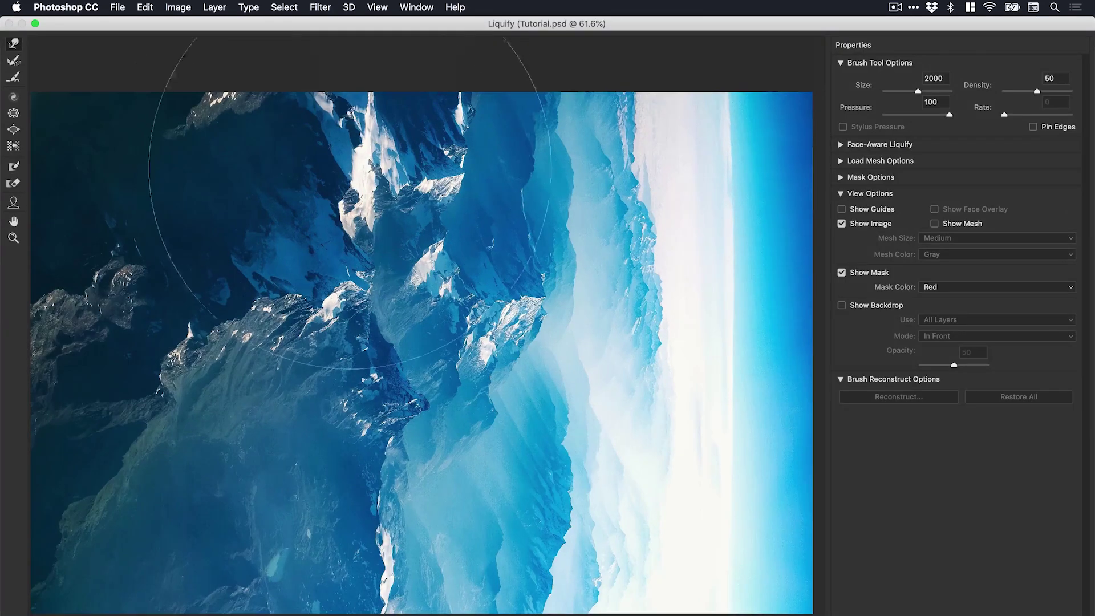
pyautogui.moveTo(355, 122)
pyautogui.mouseDown()
pyautogui.moveTo(457, 251)
pyautogui.moveTo(436, 297)
pyautogui.moveTo(343, 294)
pyautogui.moveTo(305, 322)
pyautogui.moveTo(382, 411)
pyautogui.mouseUp()
pyautogui.moveTo(497, 320)
pyautogui.mouseDown()
pyautogui.moveTo(494, 410)
pyautogui.moveTo(324, 235)
pyautogui.moveTo(348, 239)
pyautogui.moveTo(412, 191)
pyautogui.moveTo(490, 222)
pyautogui.moveTo(699, 245)
pyautogui.moveTo(548, 257)
pyautogui.moveTo(697, 285)
pyautogui.mouseUp()
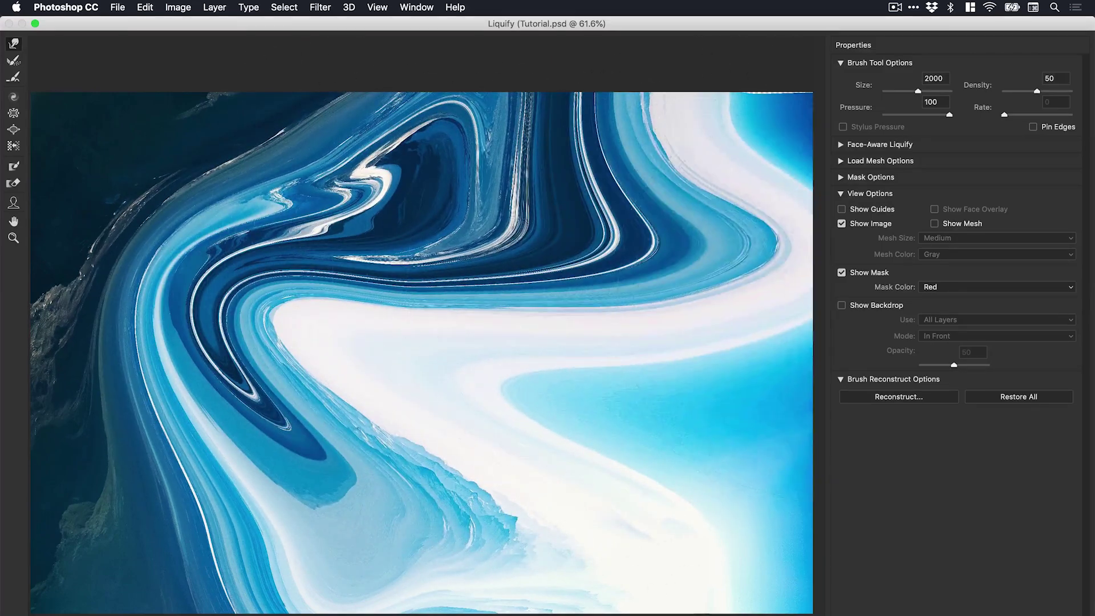
# - Warp the left half of the photo into curls, fold the centre and upper right into waves, and undo the last stroke
pyautogui.moveTo(516, 314)
pyautogui.mouseDown()
pyautogui.moveTo(476, 377)
pyautogui.moveTo(348, 371)
pyautogui.mouseUp()
pyautogui.moveTo(251, 357)
pyautogui.mouseDown()
pyautogui.moveTo(260, 256)
pyautogui.moveTo(365, 269)
pyautogui.moveTo(268, 319)
pyautogui.moveTo(255, 271)
pyautogui.moveTo(516, 236)
pyautogui.moveTo(445, 399)
pyautogui.moveTo(251, 377)
pyautogui.moveTo(236, 234)
pyautogui.moveTo(376, 365)
pyautogui.moveTo(177, 223)
pyautogui.moveTo(394, 388)
pyautogui.moveTo(245, 417)
pyautogui.mouseUp()
pyautogui.moveTo(225, 341)
pyautogui.mouseDown()
pyautogui.moveTo(542, 188)
pyautogui.moveTo(274, 445)
pyautogui.moveTo(62, 595)
pyautogui.moveTo(39, 273)
pyautogui.mouseUp()
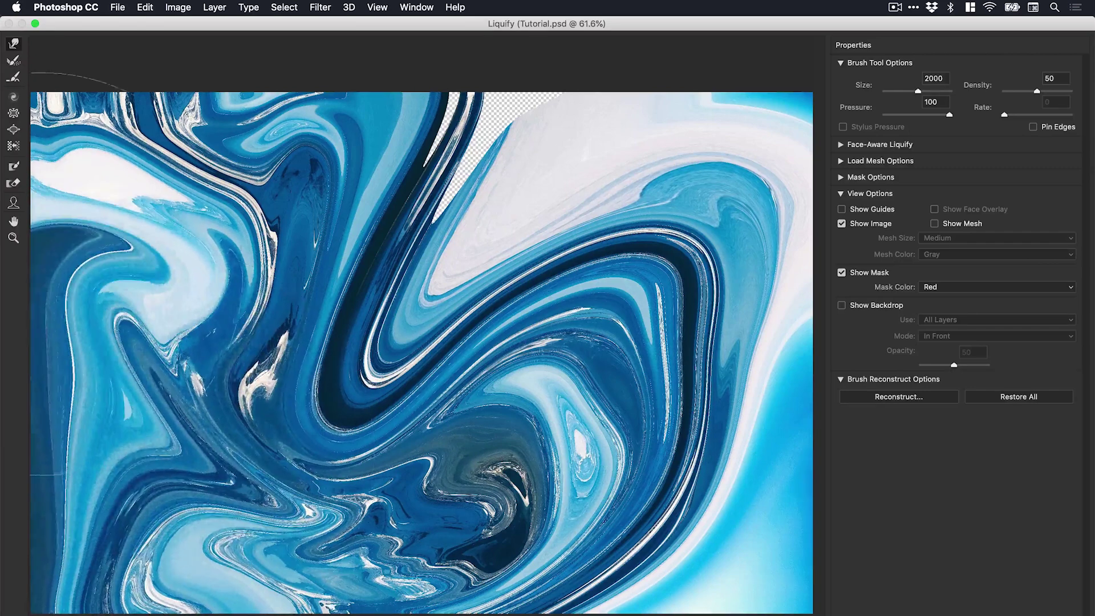
pyautogui.moveTo(428, 228)
pyautogui.mouseDown()
pyautogui.moveTo(383, 268)
pyautogui.moveTo(411, 274)
pyautogui.moveTo(394, 80)
pyautogui.moveTo(228, 75)
pyautogui.mouseUp()
pyautogui.moveTo(594, 194); pyautogui.dragTo(609, 415)
pyautogui.press('super+z')
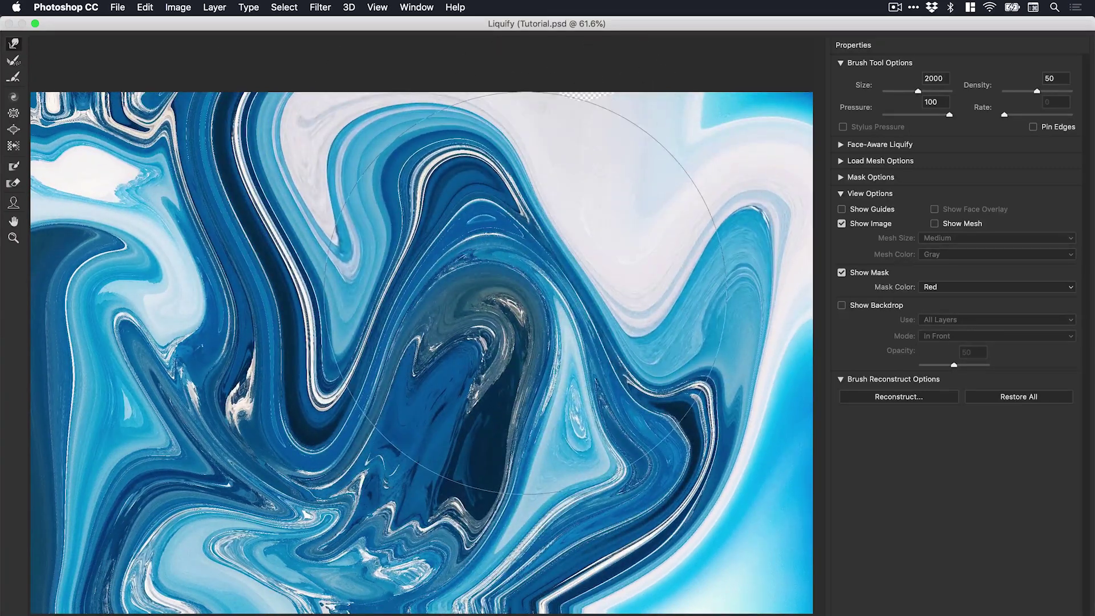
# - Reduce the Liquify brush size to 900 and swirl finer marble curls through the centre of the photo
pyautogui.press('[')
pyautogui.press('[')
pyautogui.press('[')
pyautogui.press('[')
pyautogui.press('[')
pyautogui.moveTo(676, 351)
pyautogui.mouseDown()
pyautogui.moveTo(428, 180)
pyautogui.moveTo(437, 234)
pyautogui.moveTo(462, 192)
pyautogui.moveTo(468, 411)
pyautogui.moveTo(320, 251)
pyautogui.moveTo(445, 320)
pyautogui.mouseUp()
pyautogui.moveTo(548, 299); pyautogui.dragTo(485, 205)
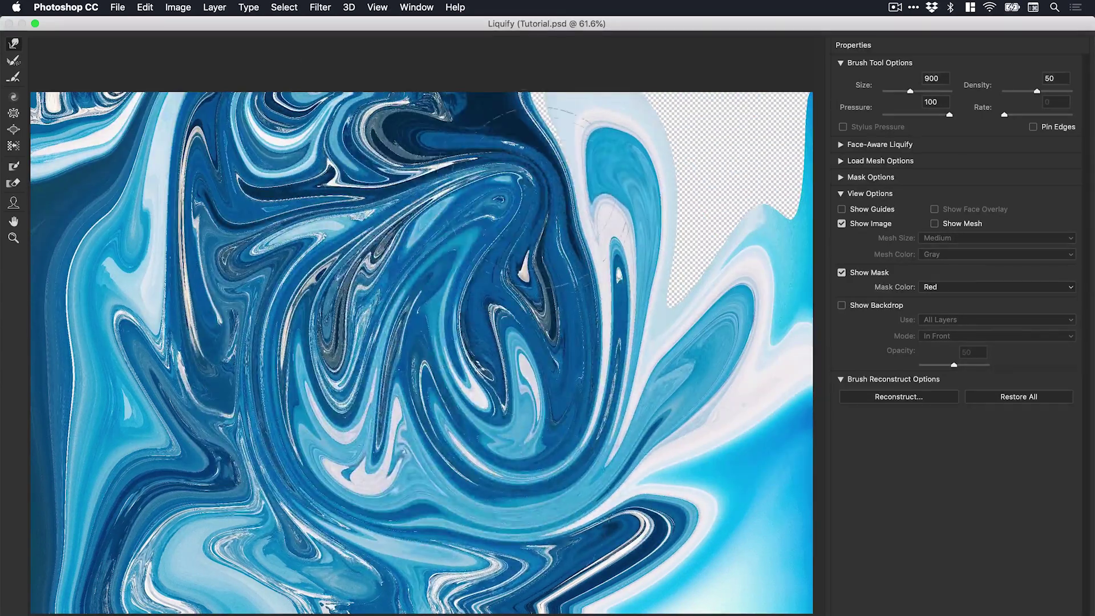
# - Enlarge the brush to 1500, push colour over the upper-right gap, stretch the centre swirl leftwards, and apply the Liquify filter
pyautogui.press(']')
pyautogui.press(']')
pyautogui.press(']')
pyautogui.moveTo(639, 277); pyautogui.dragTo(765, 97)
pyautogui.moveTo(577, 279); pyautogui.dragTo(582, 91)
pyautogui.moveTo(388, 326)
pyautogui.mouseDown()
pyautogui.moveTo(308, 348)
pyautogui.moveTo(148, 342)
pyautogui.moveTo(51, 308)
pyautogui.mouseUp()
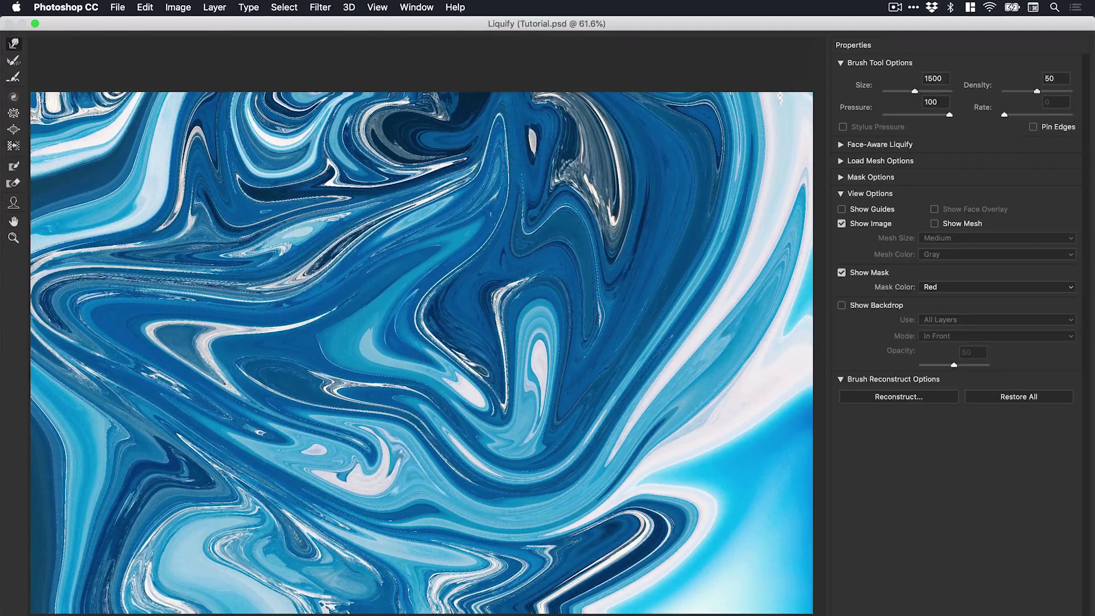
pyautogui.press('Return')
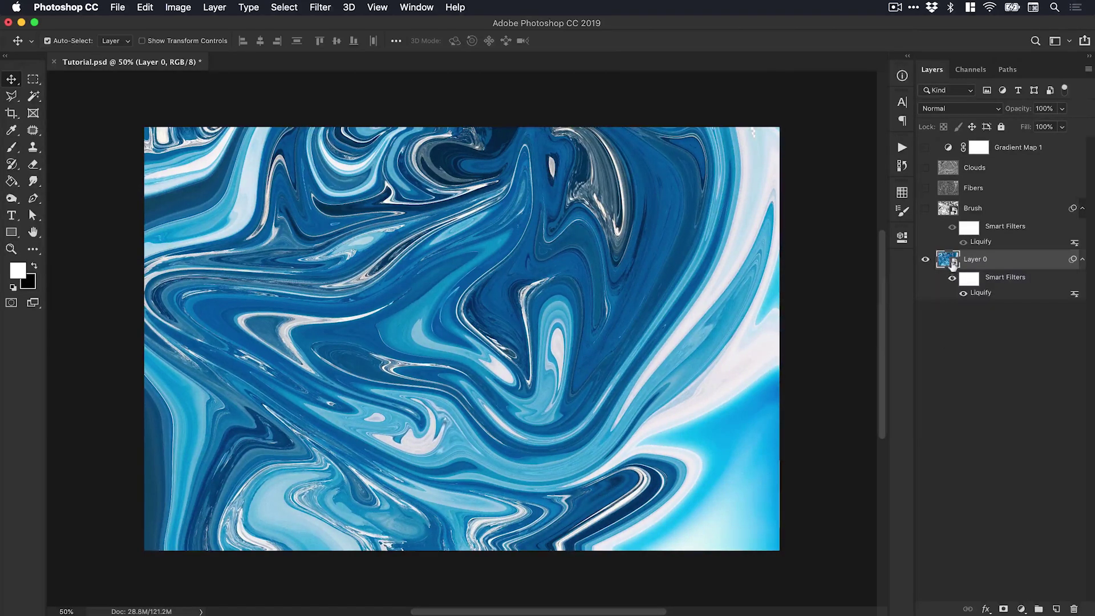
# - Open the photo smart object's contents, add a blank layer above the photo, and set the foreground colour to mint green 4bfdb8
pyautogui.doubleClick(950, 260)
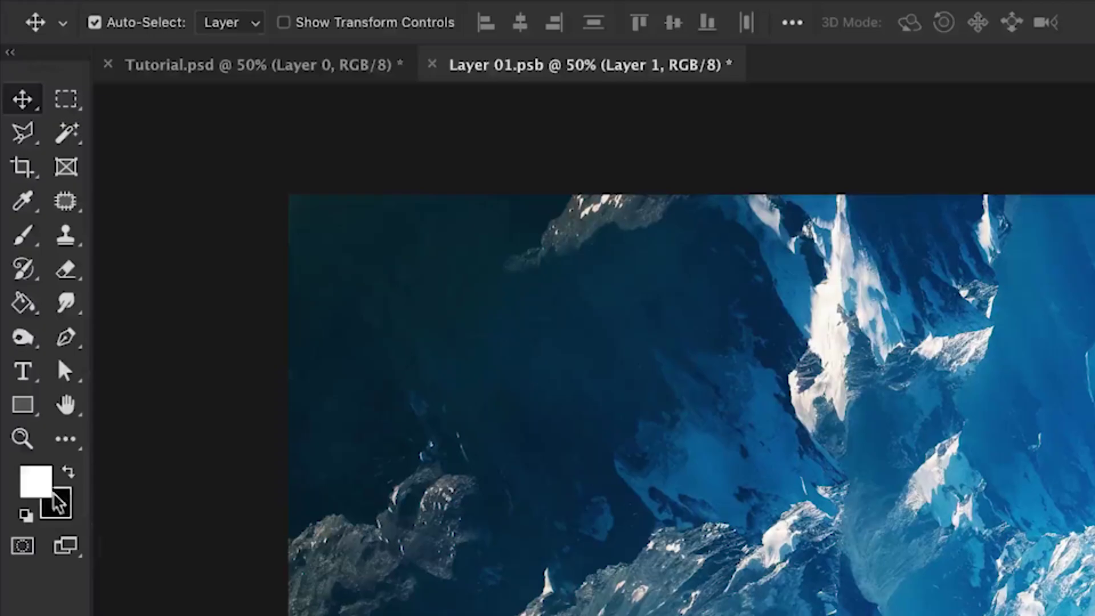
pyautogui.click(51, 492)
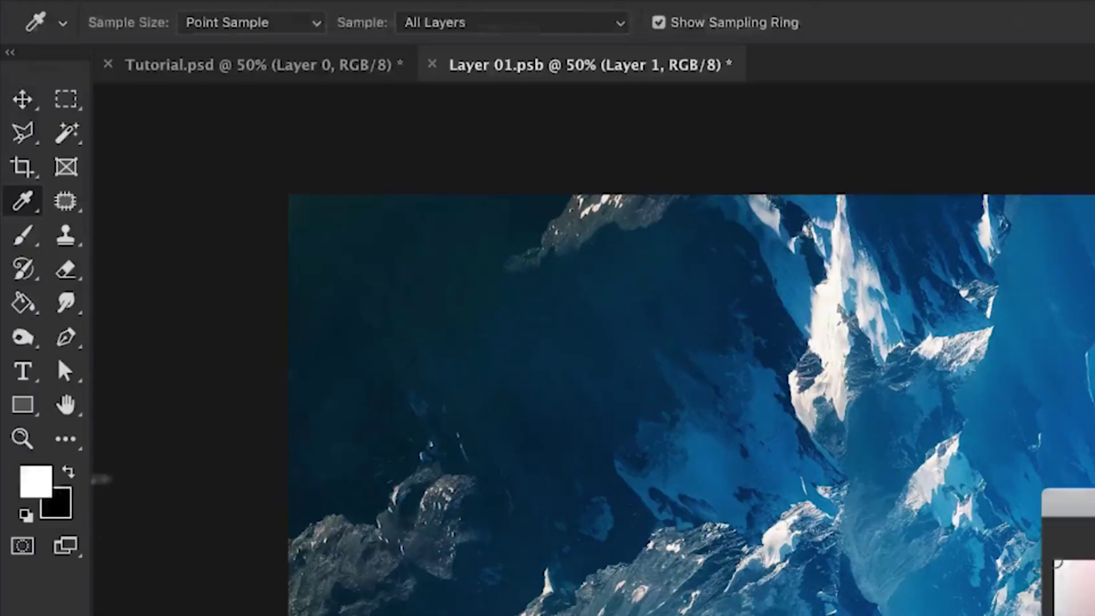
pyautogui.click(587, 329)
pyautogui.moveTo(591, 333); pyautogui.dragTo(590, 330)
pyautogui.moveTo(489, 159); pyautogui.dragTo(448, 131)
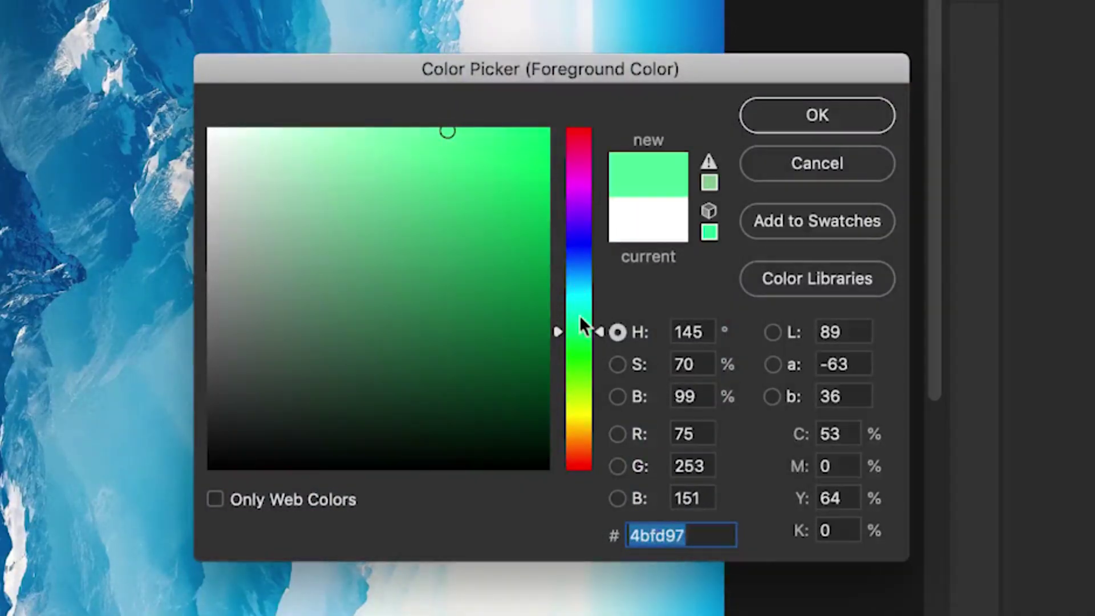
pyautogui.moveTo(587, 317); pyautogui.dragTo(594, 321)
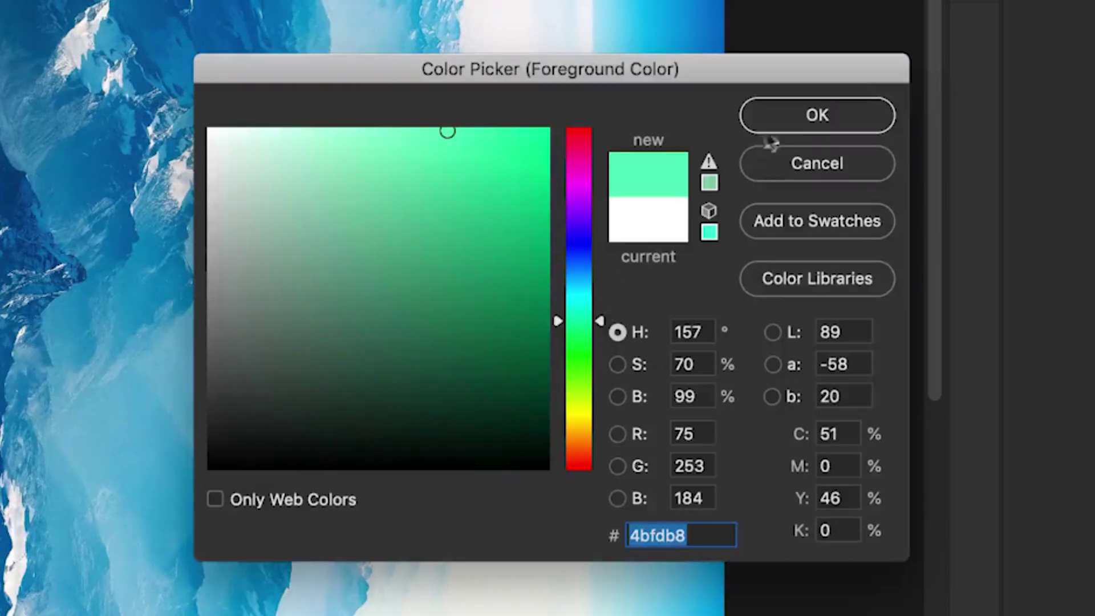
pyautogui.click(799, 114)
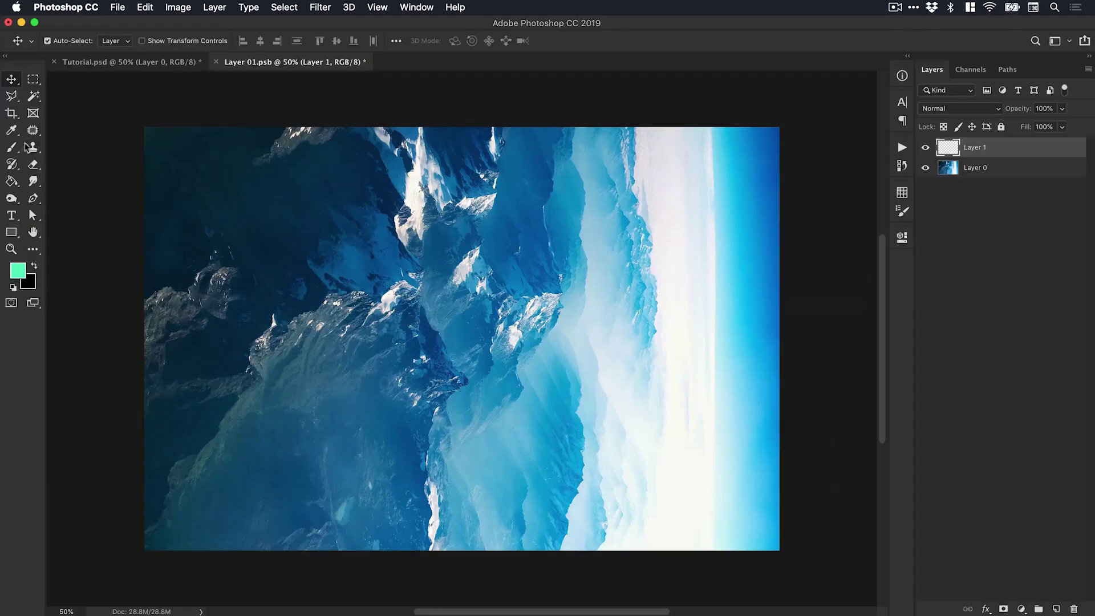
# - Paint a zigzag with three tall peaks across the photo on Layer 1 with the size 50 brush, and save and close Layer 01.psb
pyautogui.click(11, 147)
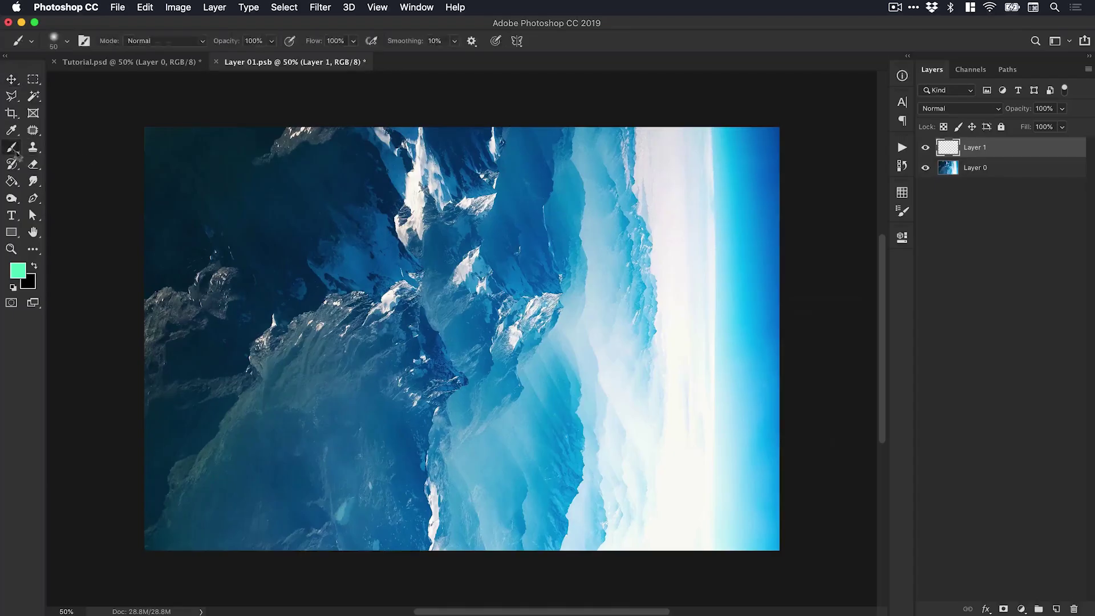
pyautogui.moveTo(195, 490)
pyautogui.mouseDown()
pyautogui.moveTo(246, 182)
pyautogui.moveTo(329, 391)
pyautogui.moveTo(378, 471)
pyautogui.moveTo(448, 200)
pyautogui.moveTo(480, 420)
pyautogui.moveTo(512, 483)
pyautogui.moveTo(626, 193)
pyautogui.moveTo(675, 396)
pyautogui.moveTo(710, 474)
pyautogui.mouseUp()
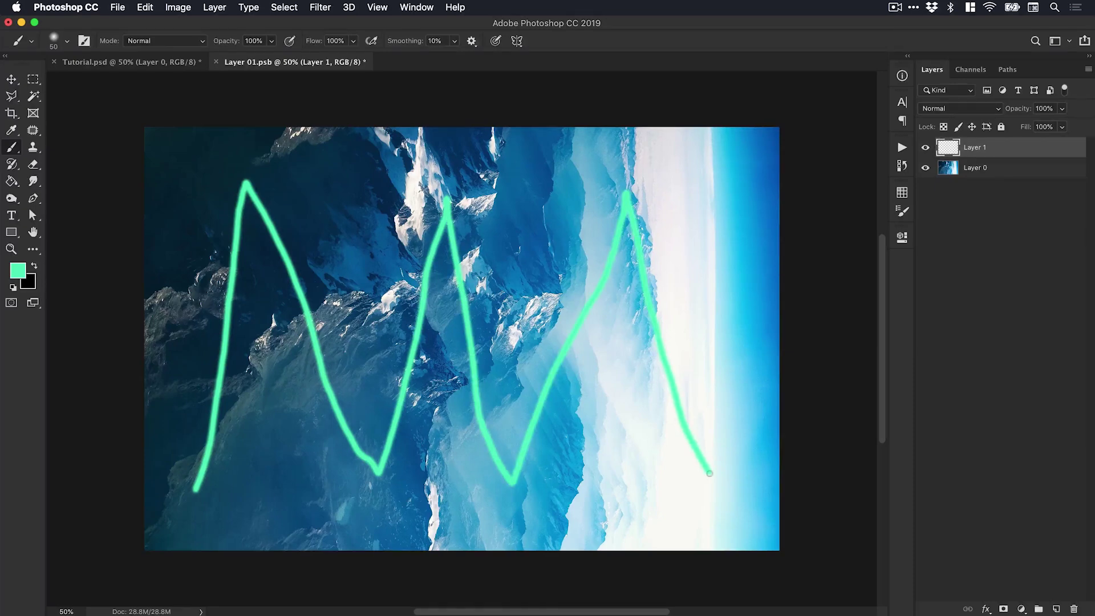
pyautogui.press('v')
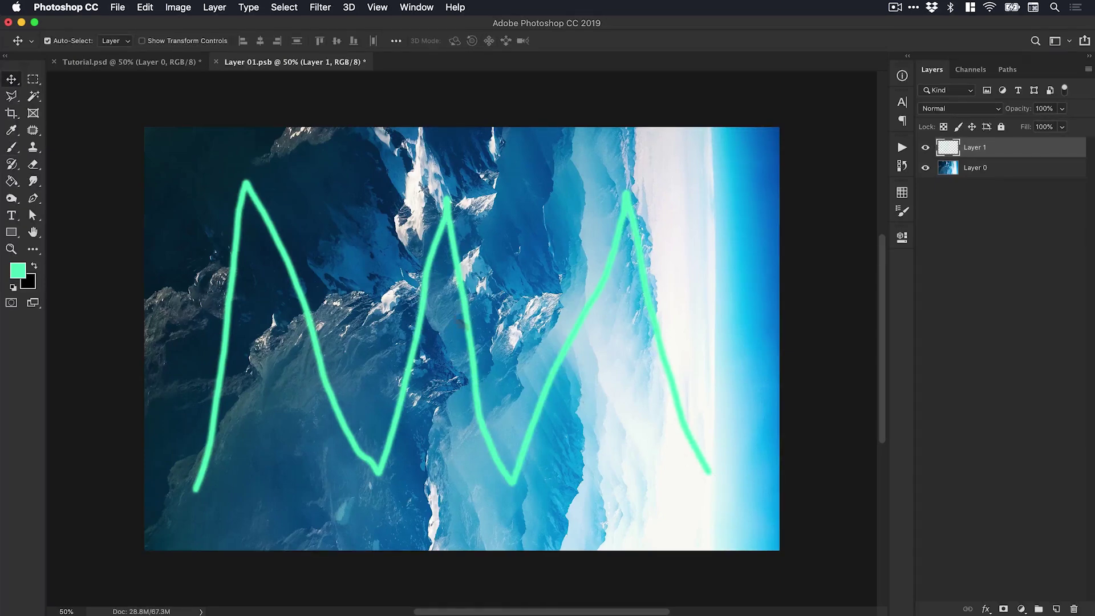
pyautogui.click(215, 63)
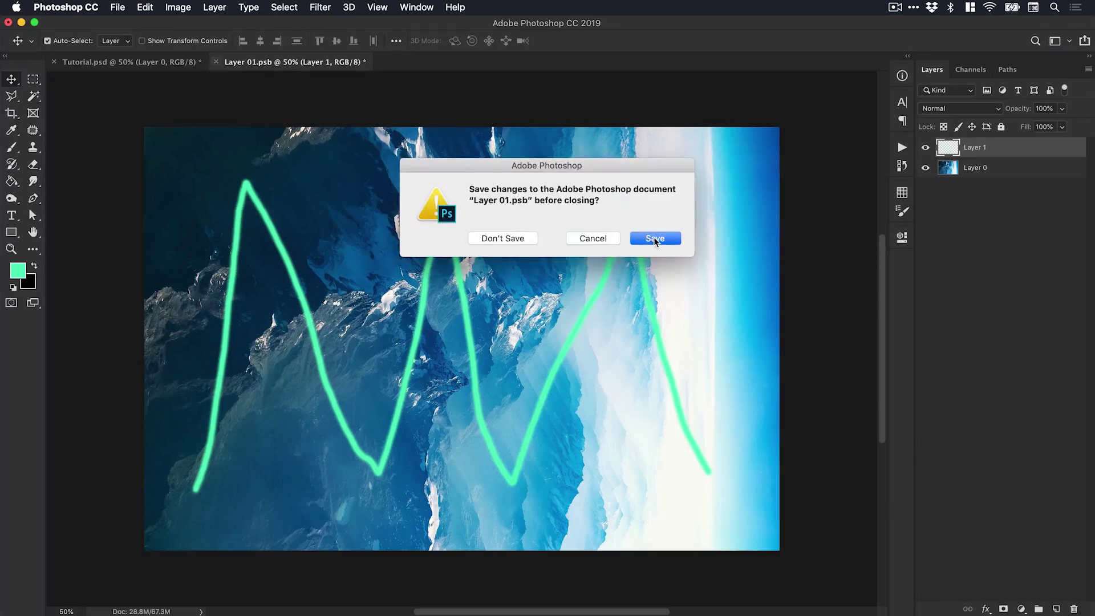
pyautogui.click(654, 239)
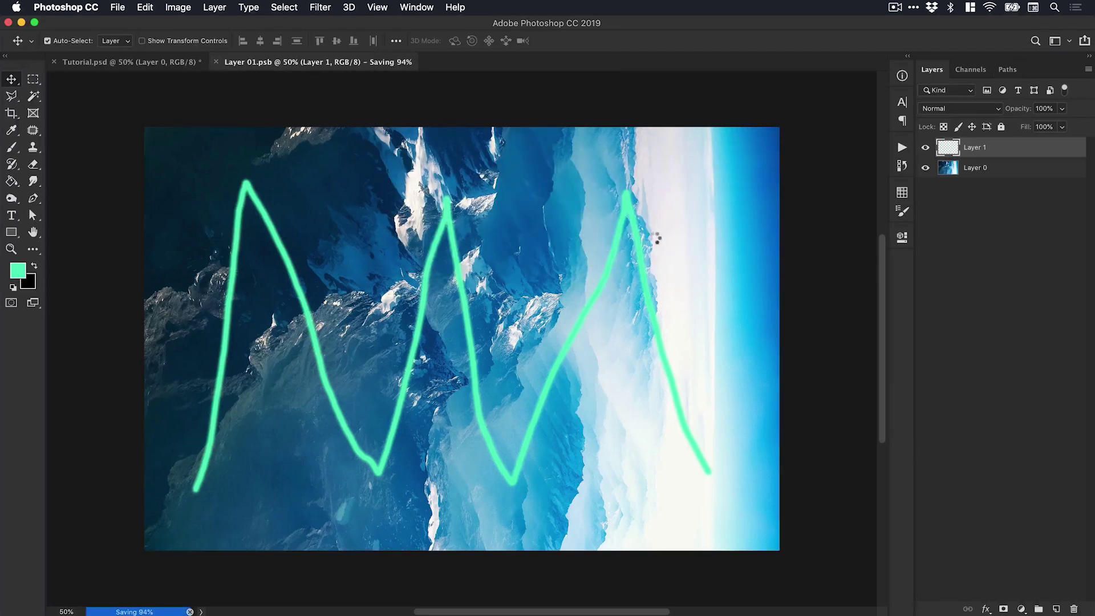